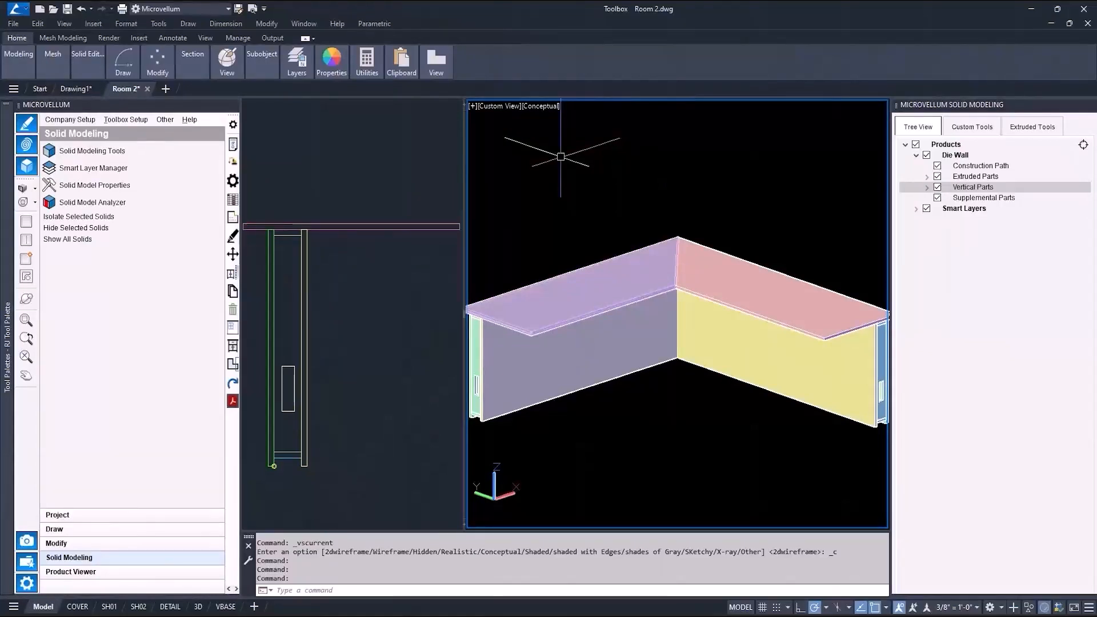
# Change the visual style of the die wall's 3D view to 2D Wireframe and finally to X-Ray.
pyautogui.click(525, 105)
pyautogui.click(557, 134)
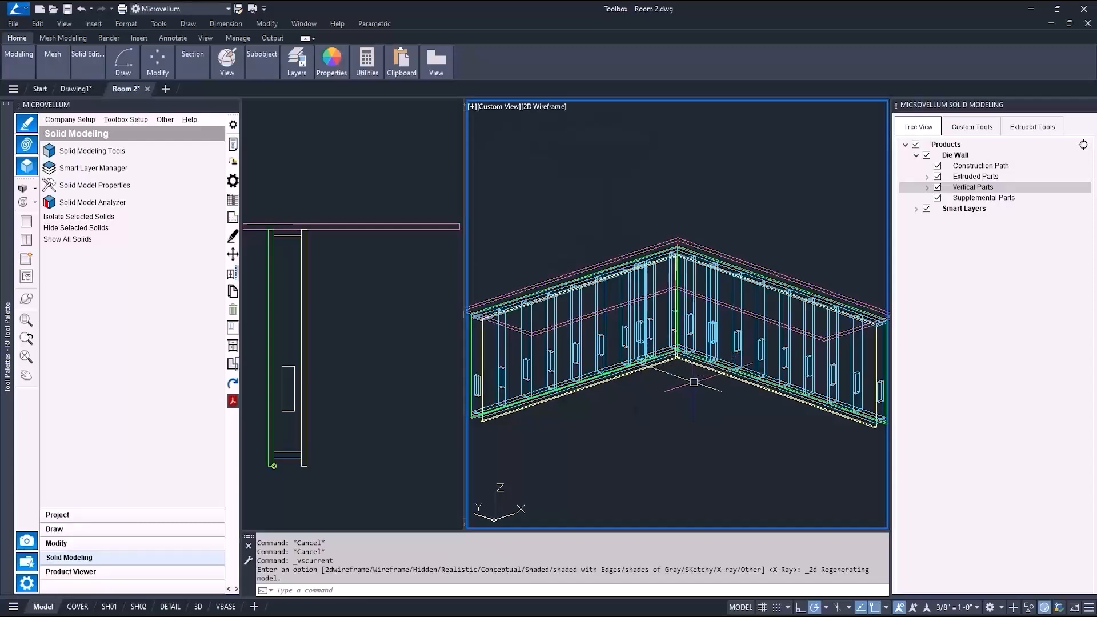
pyautogui.scroll(7, 676, 349)
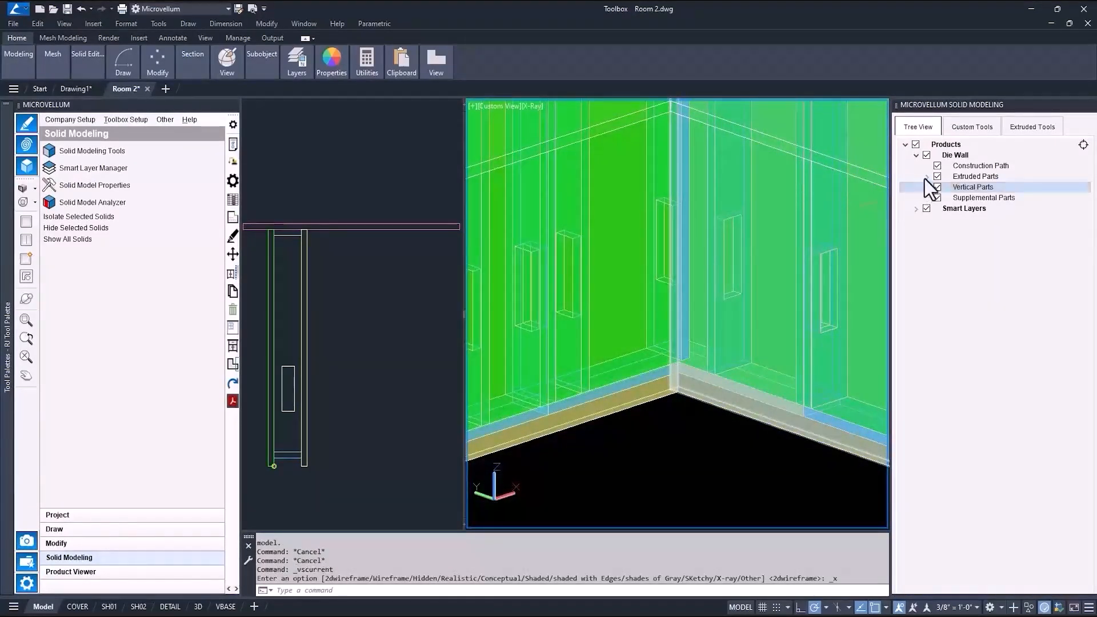
# Hide the Inside Panel, Outside Panel and Subtop of the Die Wall's extruded parts to expose the framing.
pyautogui.click(928, 177)
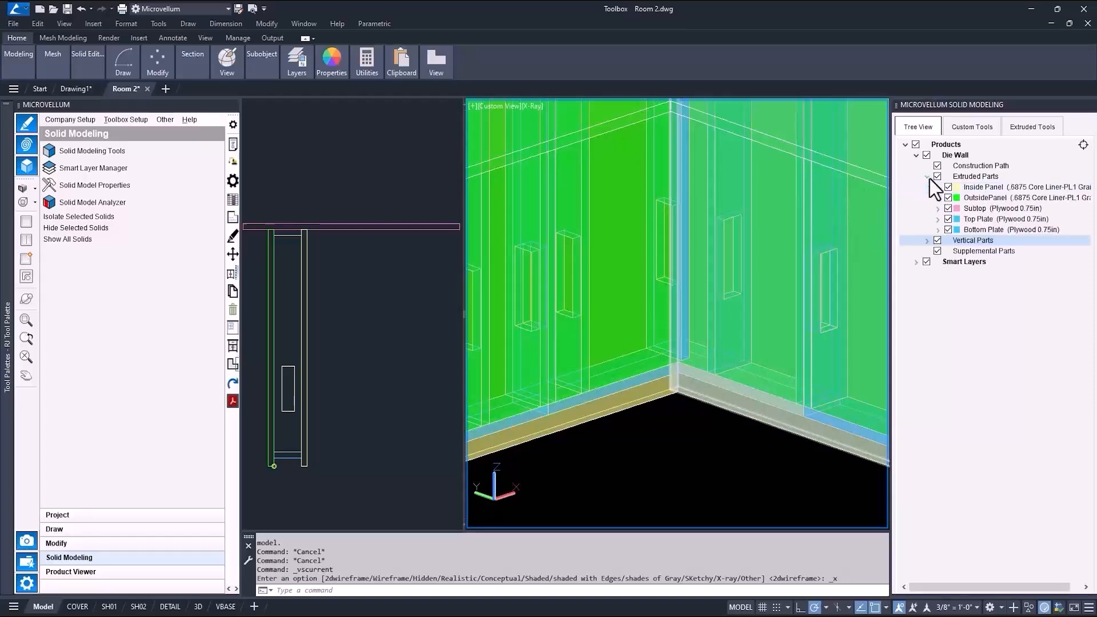
pyautogui.click(948, 187)
pyautogui.click(948, 197)
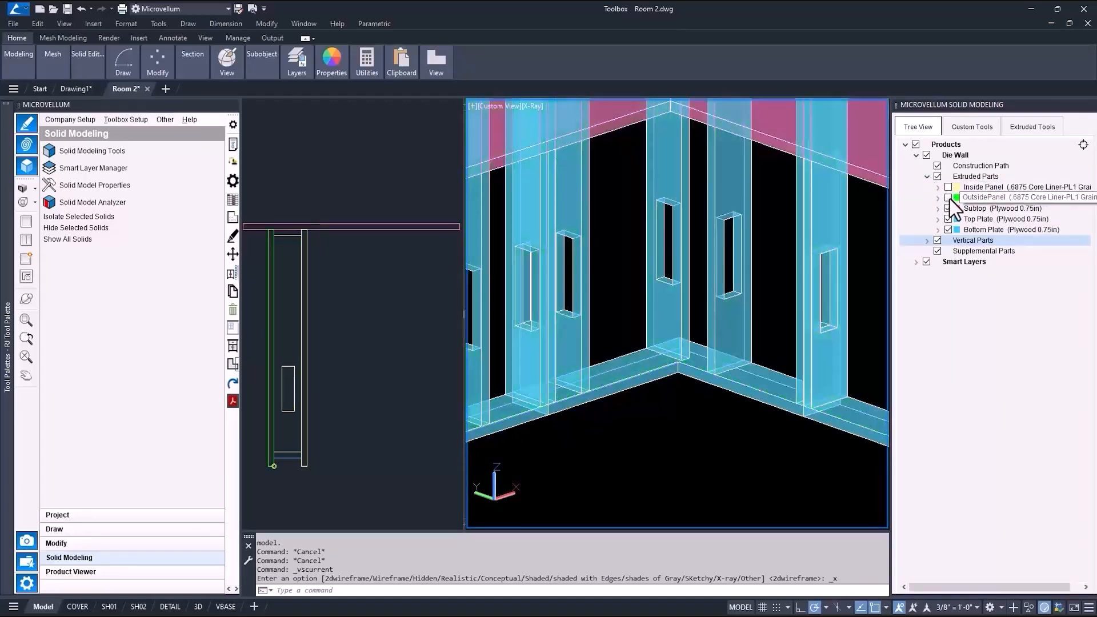
pyautogui.click(948, 208)
# Examine the two wall studs nearest the inner corner on the wall's left leg by selecting them briefly.
pyautogui.moveTo(674, 465)
pyautogui.keyDown('shift'); pyautogui.mouseDown(button='middle')
pyautogui.moveTo(666, 451)
pyautogui.moveTo(691, 436)
pyautogui.moveTo(697, 495)
pyautogui.moveTo(678, 481)
pyautogui.mouseUp(button='middle'); pyautogui.keyUp('shift')
pyautogui.press('Escape')
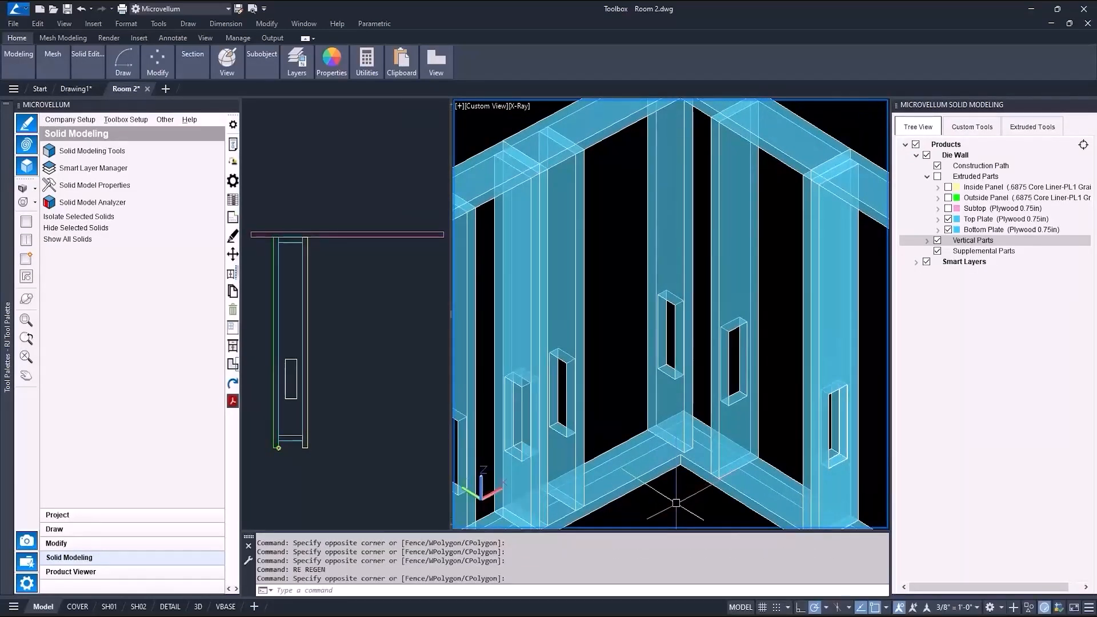
pyautogui.scroll(-2, 676, 503)
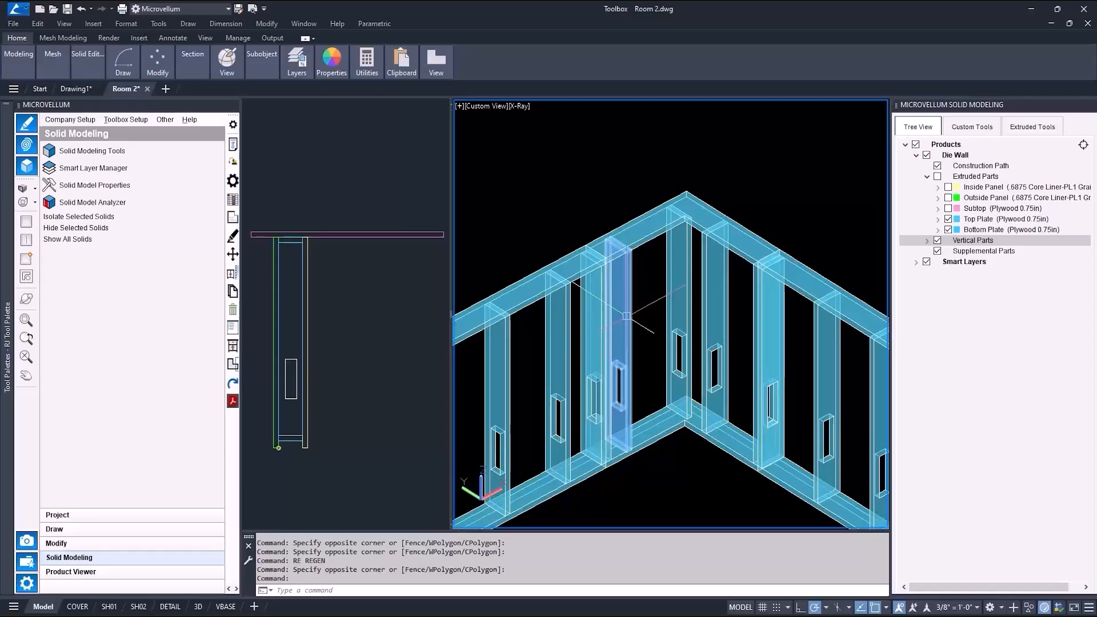
pyautogui.click(627, 316)
pyautogui.click(672, 279)
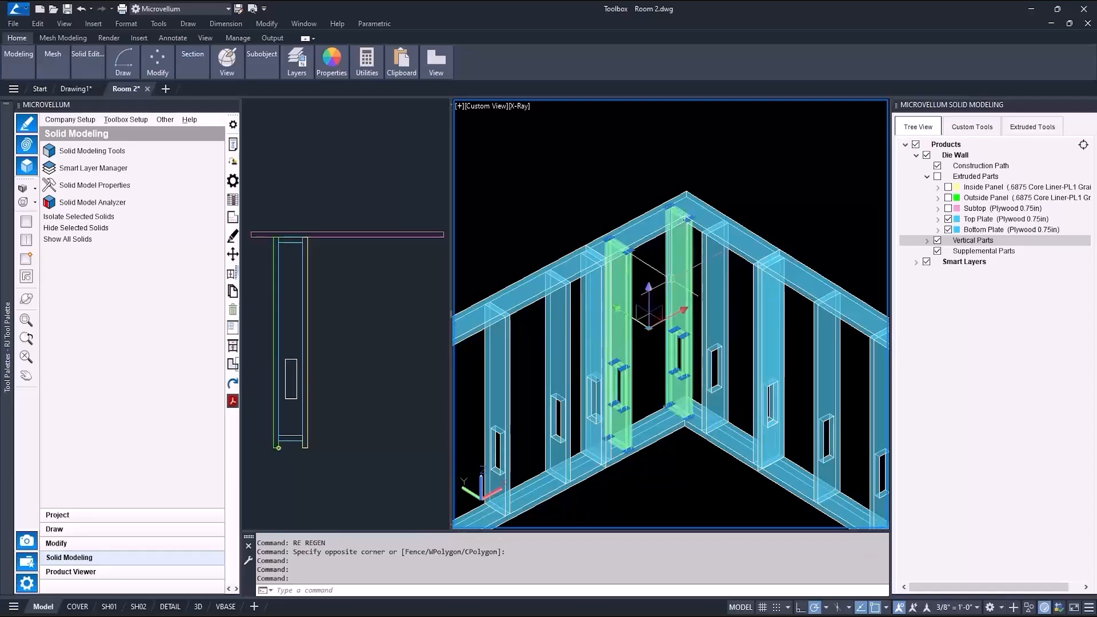
pyautogui.press('Escape')
# Locate the second stud left of the inner corner in the product tree by picking its solid, and view its edit and removal options.
pyautogui.click(1032, 127)
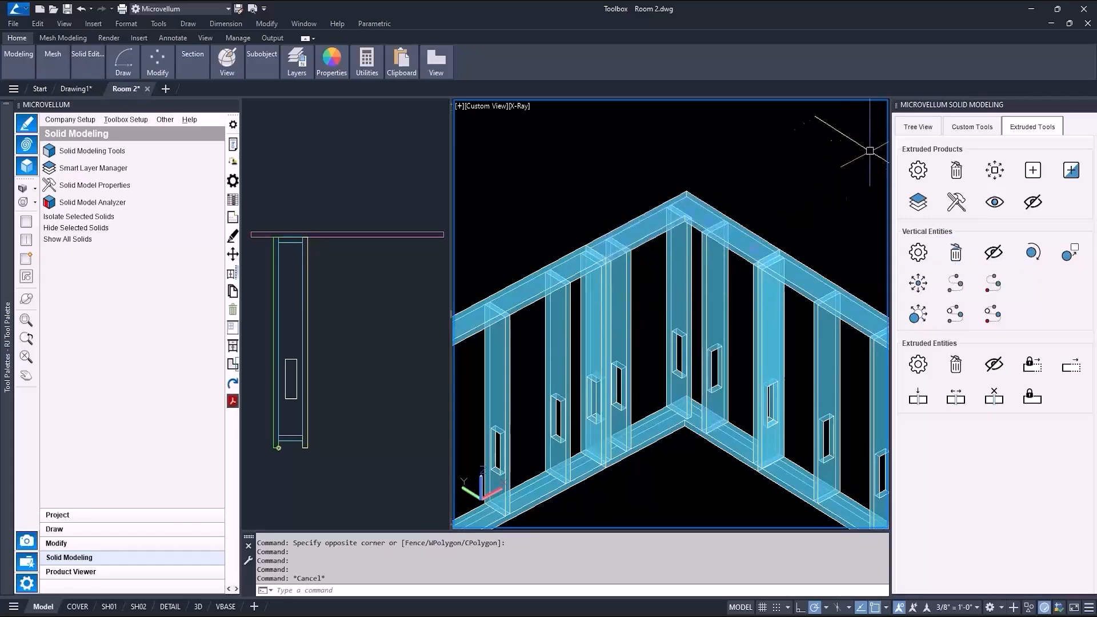
pyautogui.click(908, 134)
pyautogui.click(1086, 146)
pyautogui.click(630, 290)
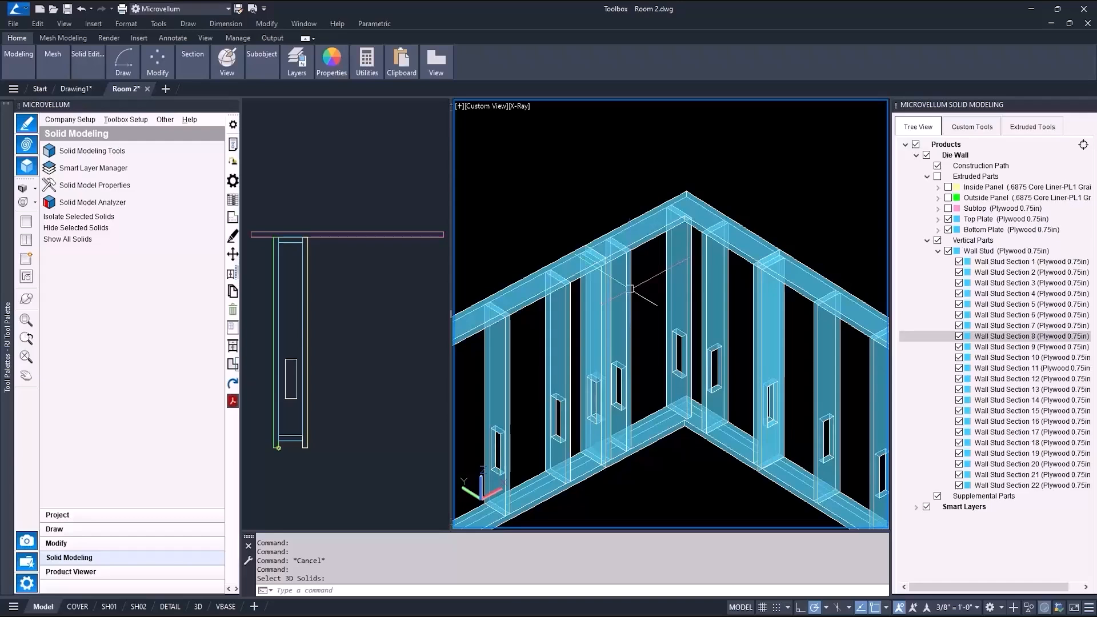
pyautogui.rightClick(978, 337)
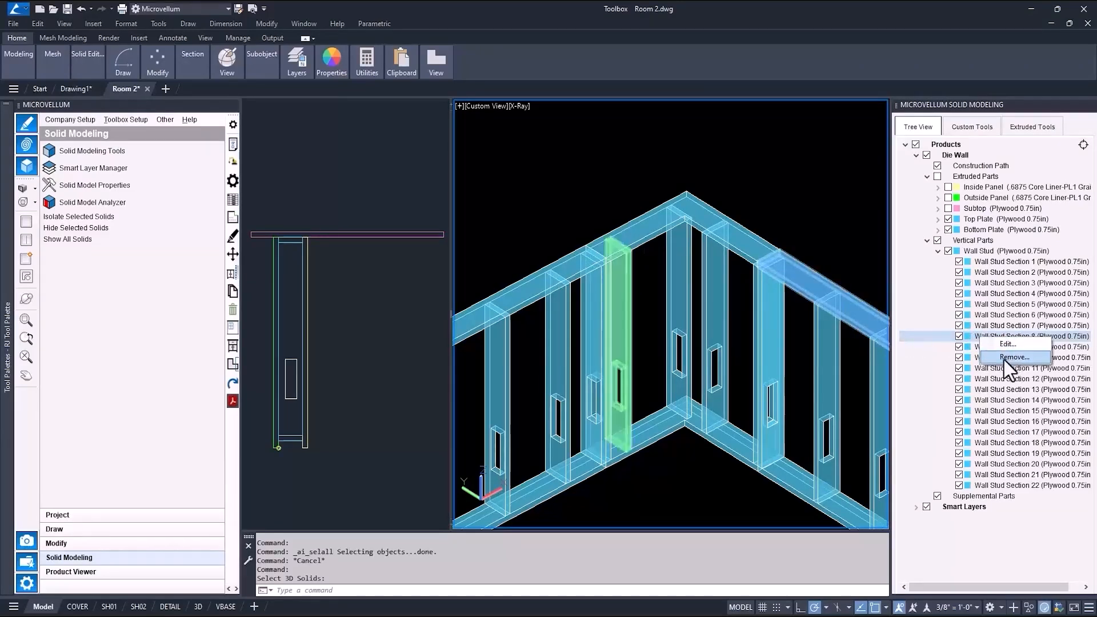
pyautogui.press('Escape')
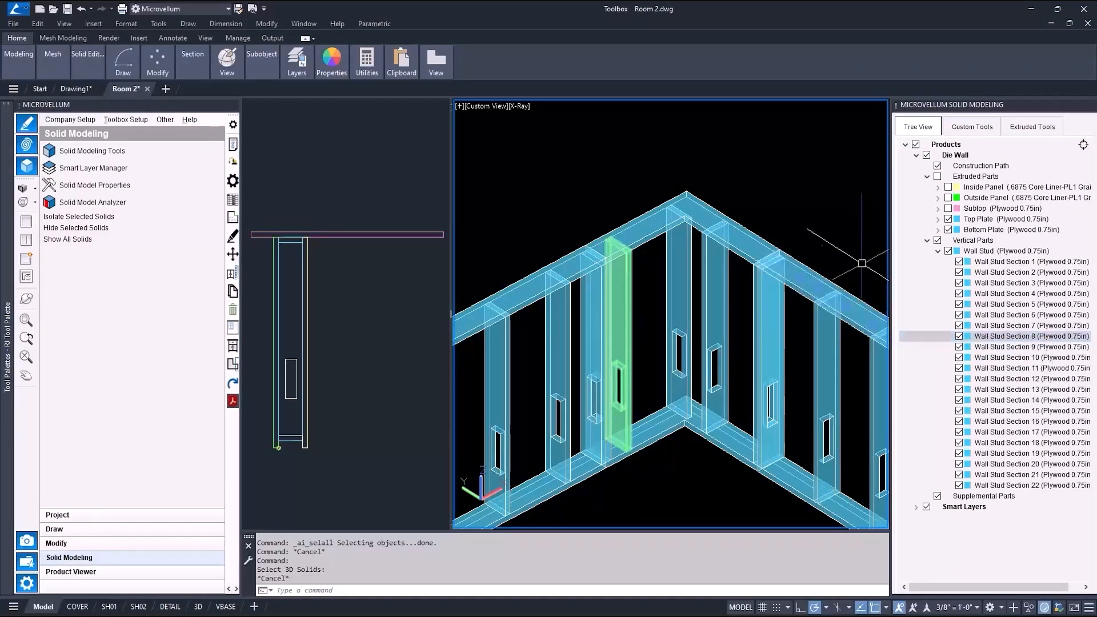
# Remove the second stud left of the inner corner with the vertical entity removal tool.
pyautogui.click(1032, 127)
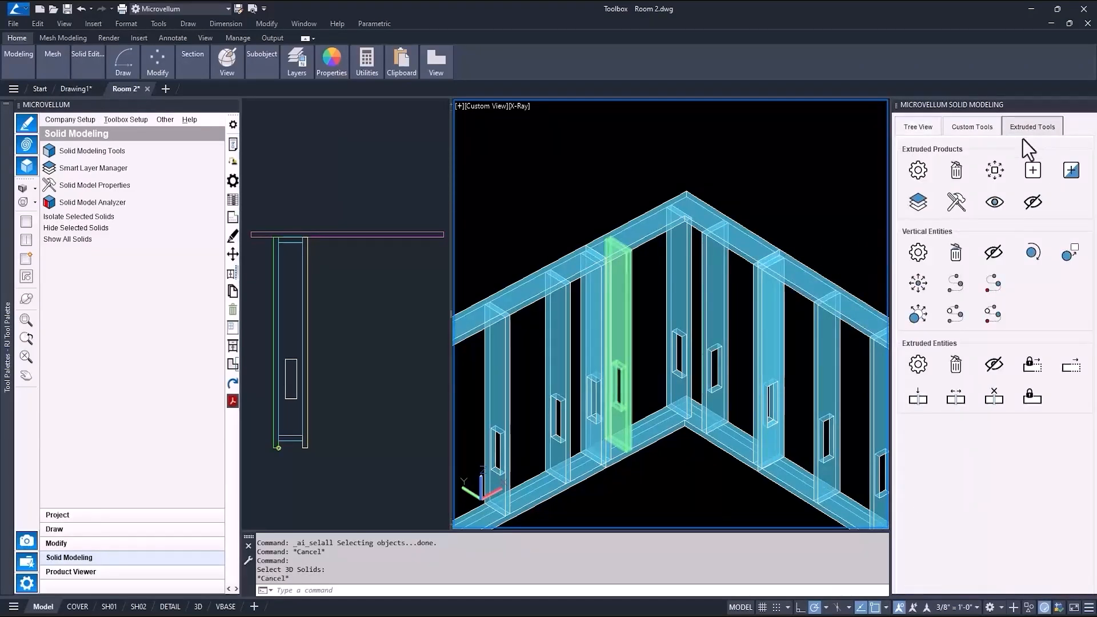
pyautogui.click(956, 252)
pyautogui.click(629, 284)
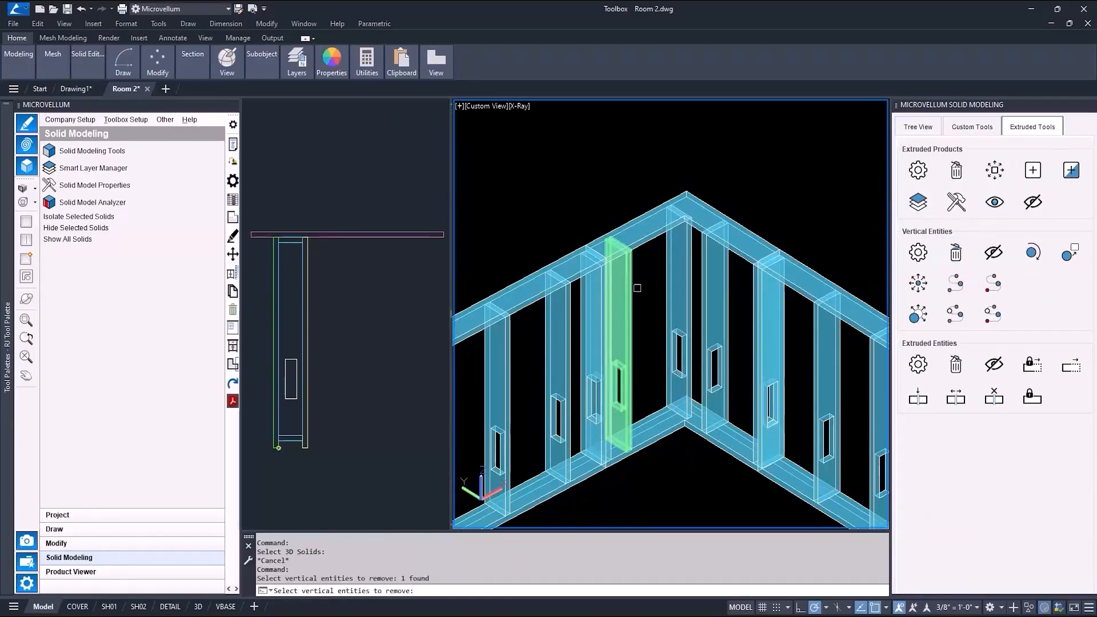
pyautogui.press('Return')
pyautogui.click(607, 341)
pyautogui.press('Escape')
# Move the stud at the inner corner along the construction path to a point farther down the left leg.
pyautogui.scroll(3, 668, 377)
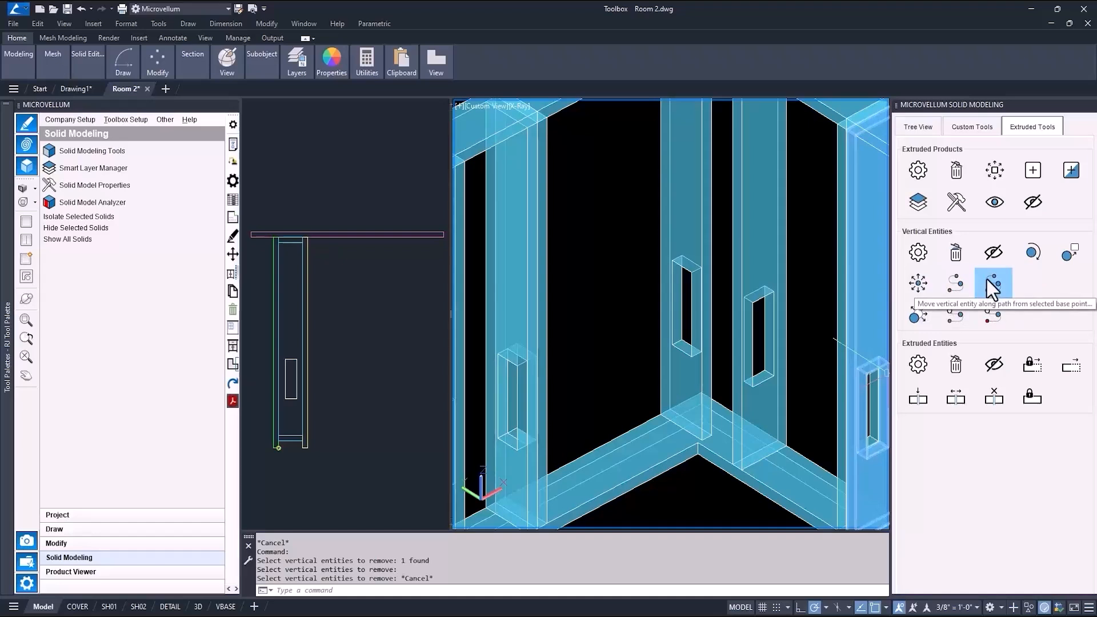
pyautogui.click(956, 283)
pyautogui.click(691, 269)
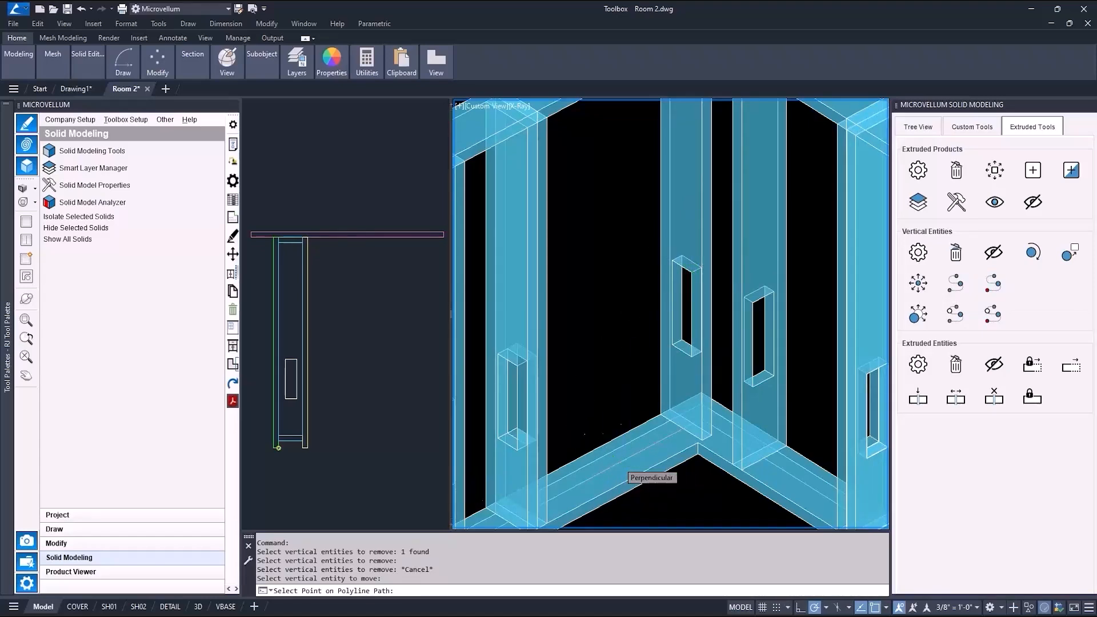
pyautogui.click(623, 457)
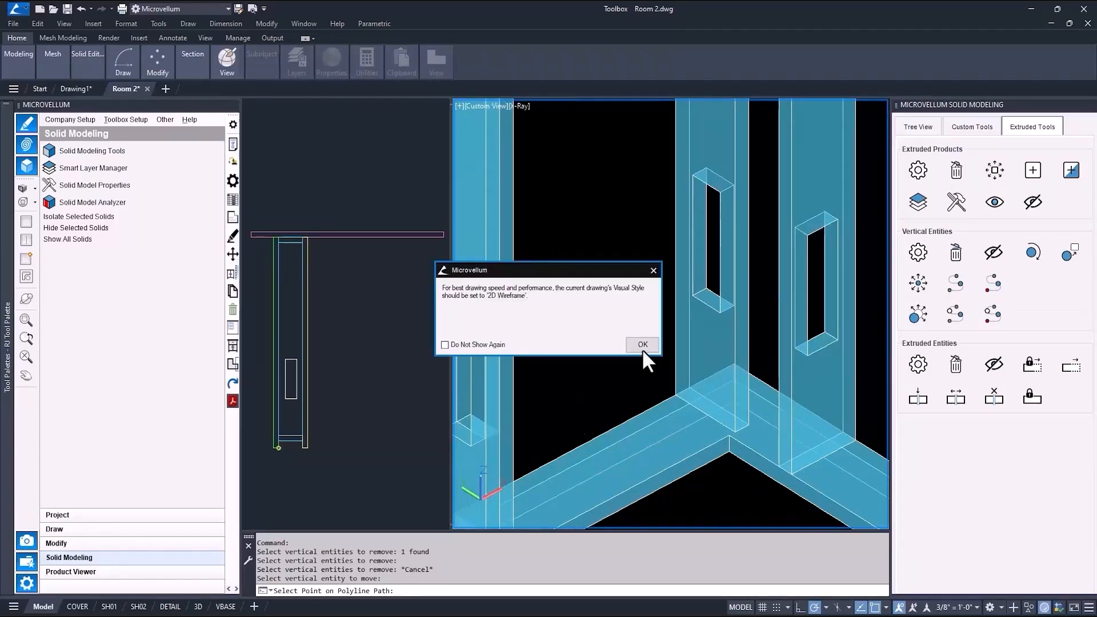
pyautogui.click(643, 345)
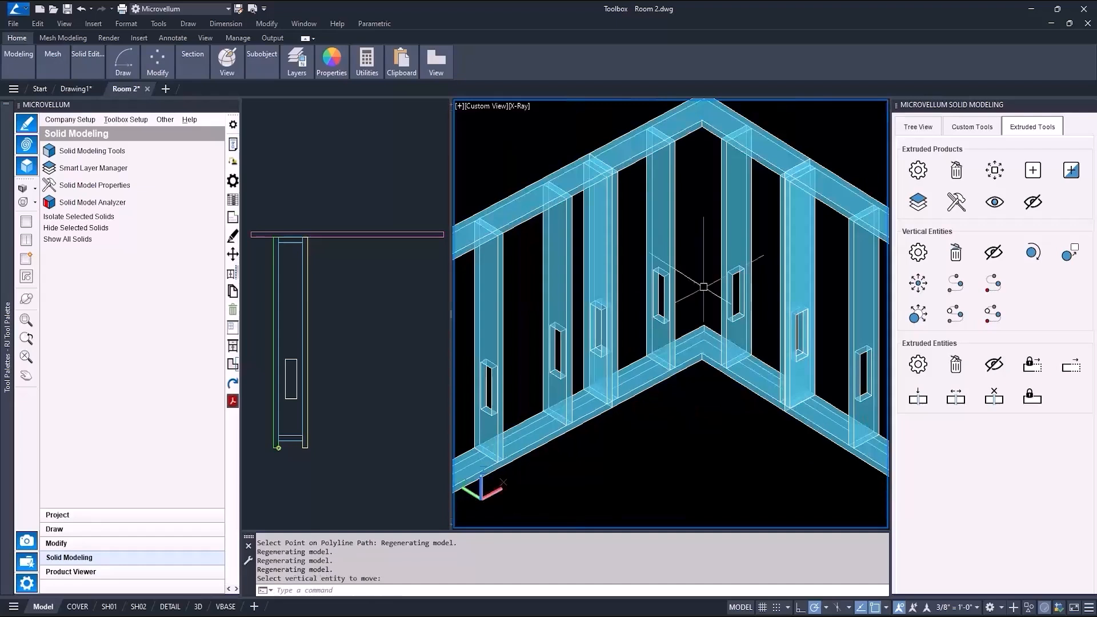
# Copy the stud left of the corner into the corner, using its lower outer corner as the base point.
pyautogui.moveTo(692, 443); pyautogui.dragTo(650, 481, button='middle')
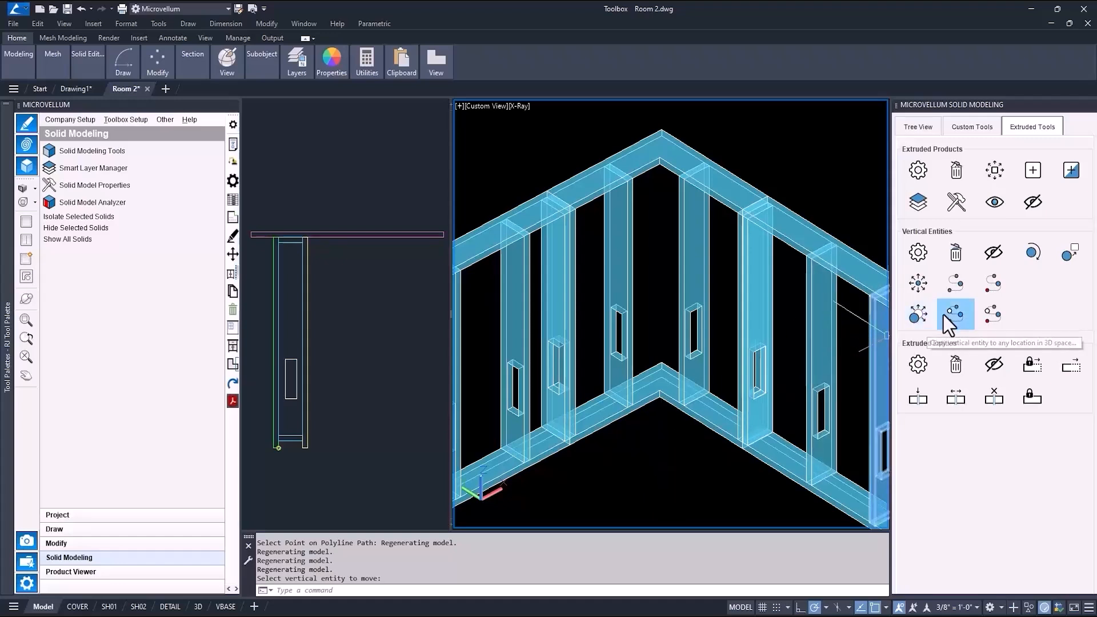
pyautogui.click(985, 310)
pyautogui.scroll(4, 627, 363)
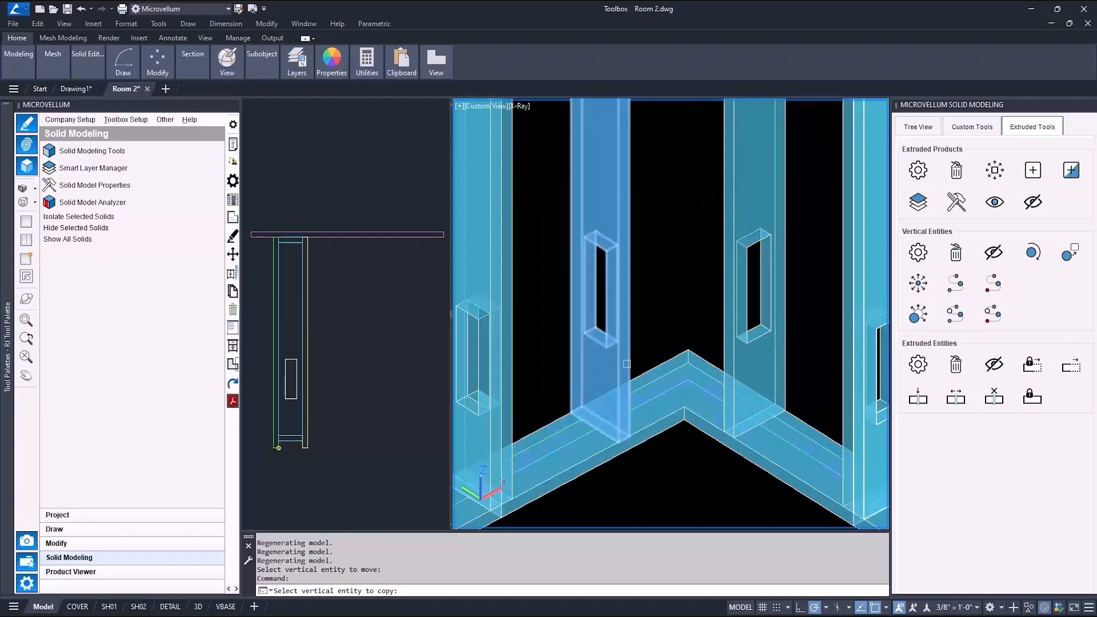
pyautogui.click(627, 363)
pyautogui.click(573, 411)
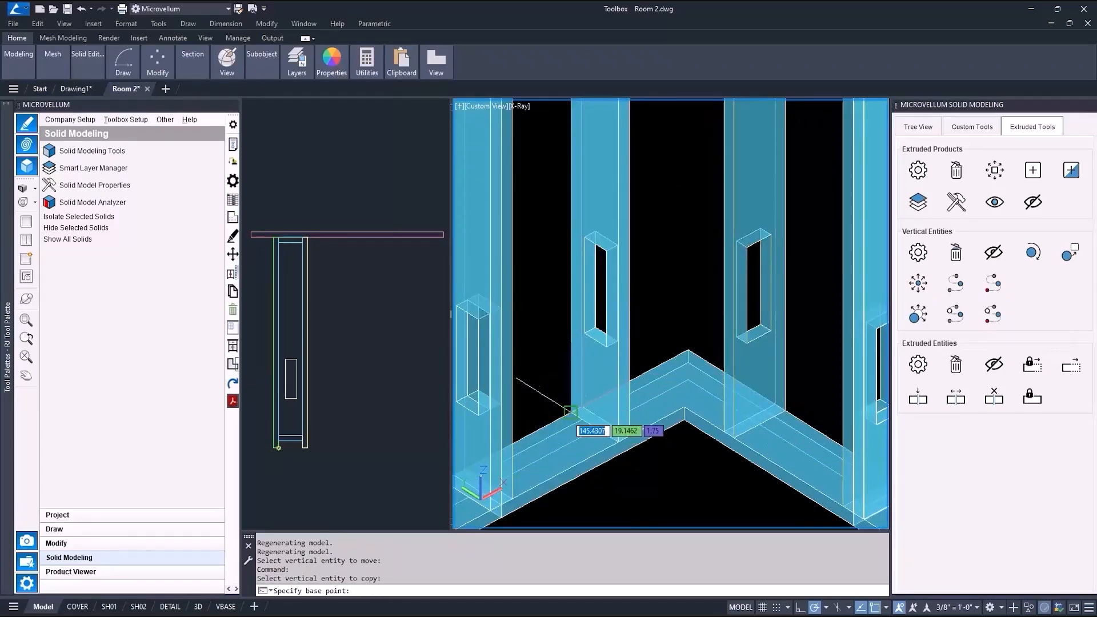
pyautogui.click(679, 355)
pyautogui.click(645, 342)
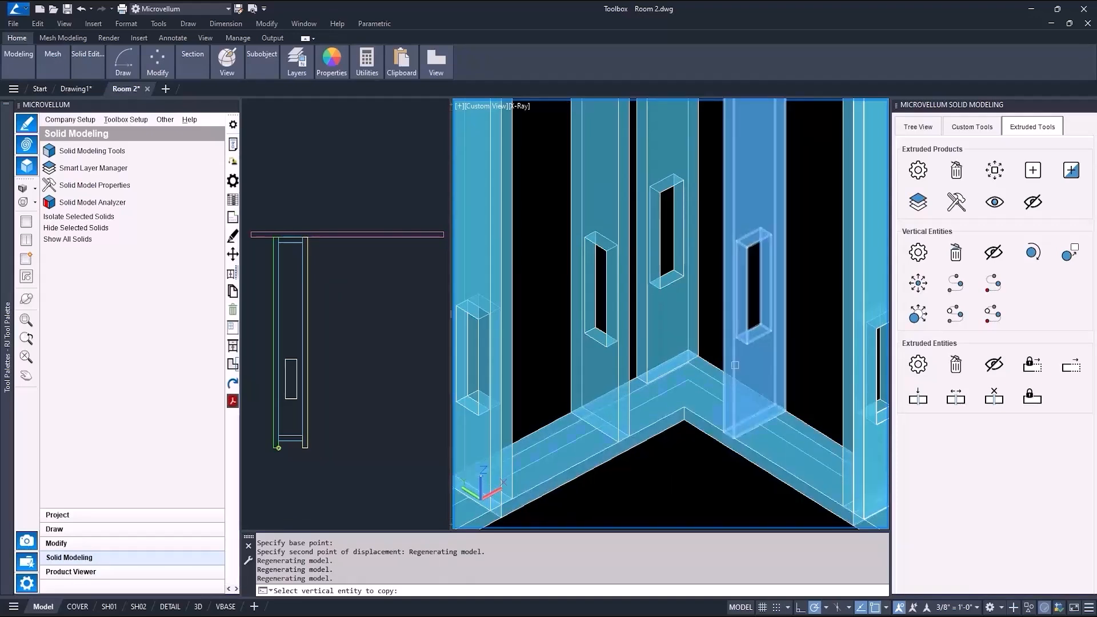
# Copy the stud right of the corner into the corner beside the other copy, using its lower corner as base point.
pyautogui.click(733, 353)
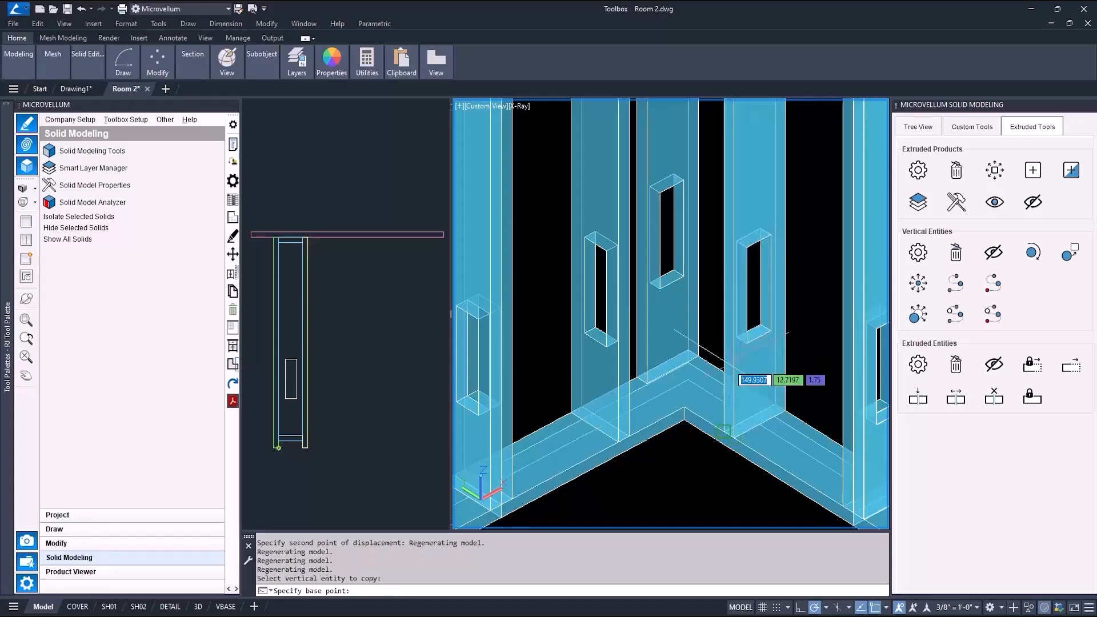
pyautogui.click(721, 441)
pyautogui.click(705, 369)
pyautogui.click(642, 341)
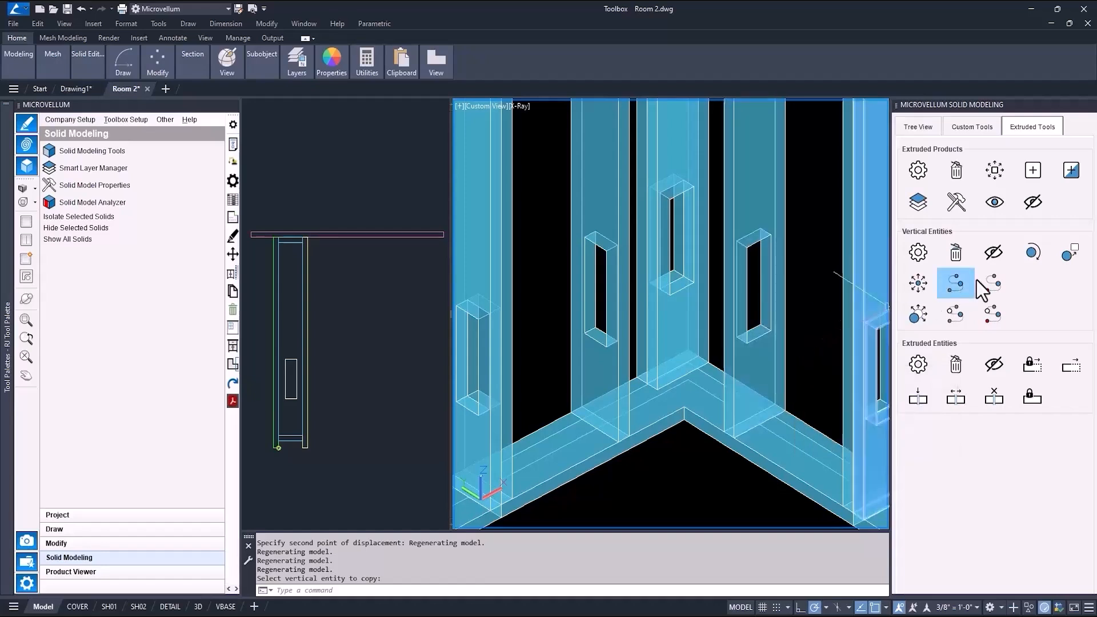
# Rotate the second copied corner stud by -90 degrees.
pyautogui.click(1033, 255)
pyautogui.click(707, 328)
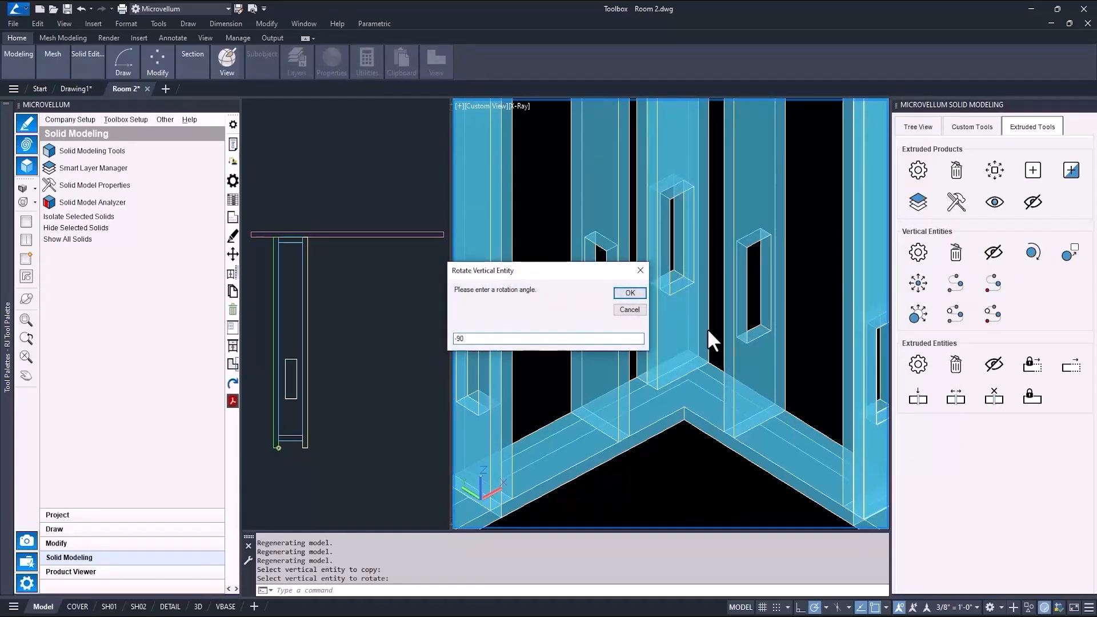
pyautogui.write('0')
pyautogui.click(617, 292)
pyautogui.click(639, 344)
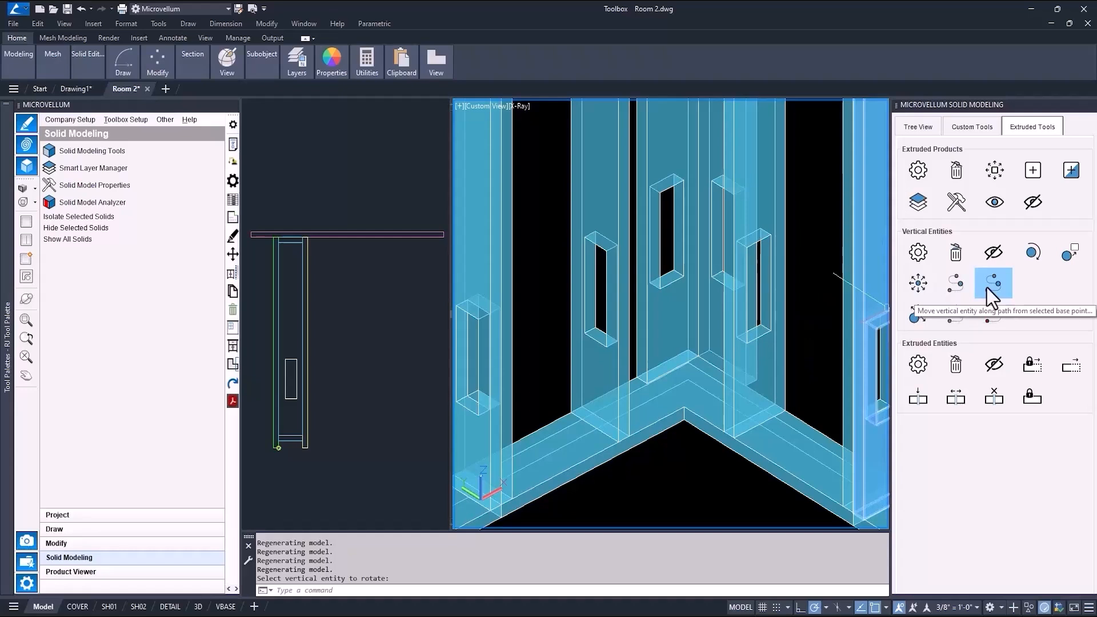
# Move the rotated corner stud 0.75 toward the corner so it sits against the neighbouring stud.
pyautogui.click(918, 283)
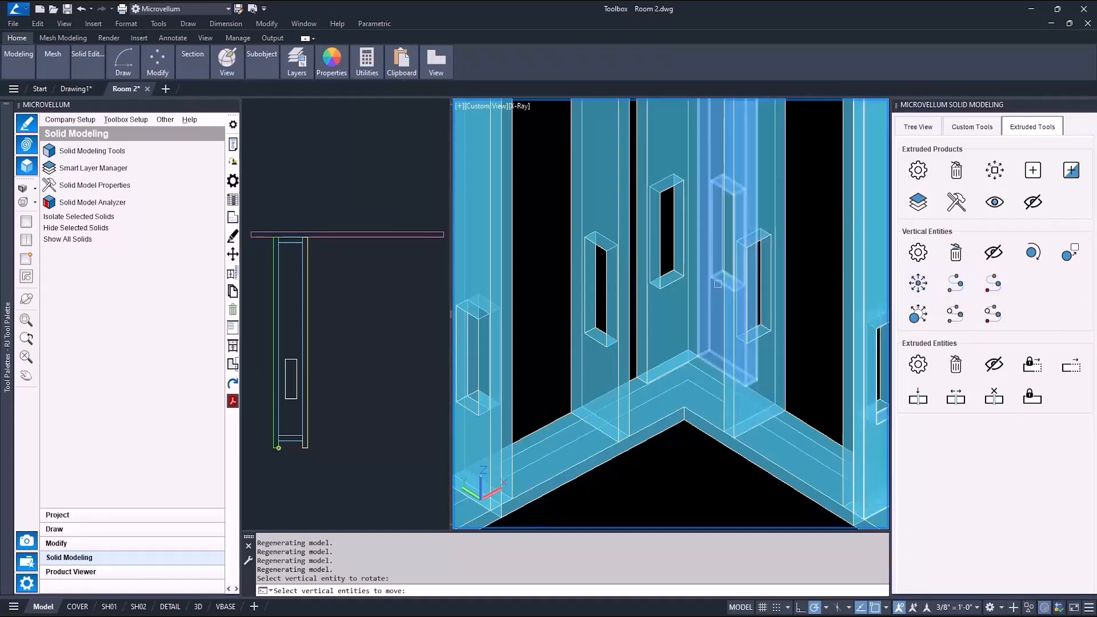
pyautogui.click(723, 354)
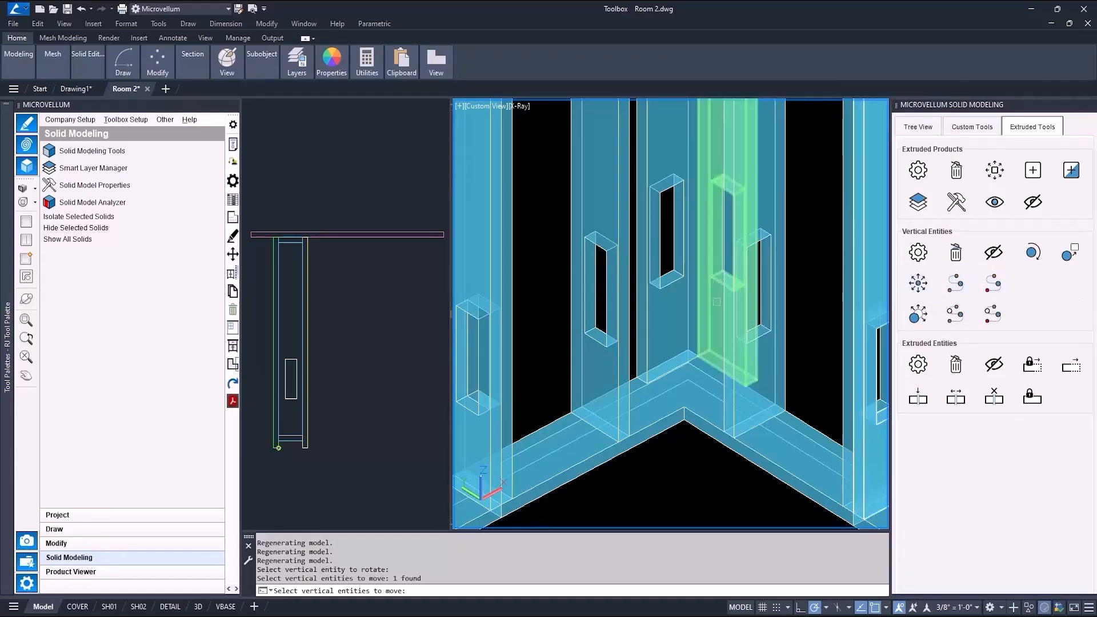
pyautogui.press('Return')
pyautogui.click(685, 469)
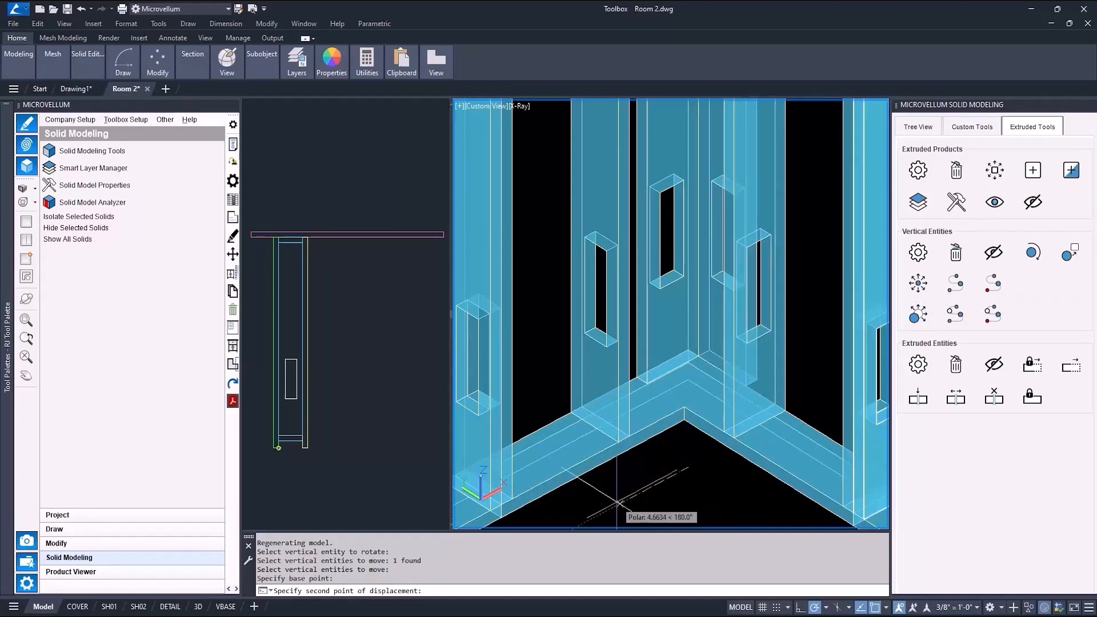
pyautogui.write('.75')
pyautogui.press('Return')
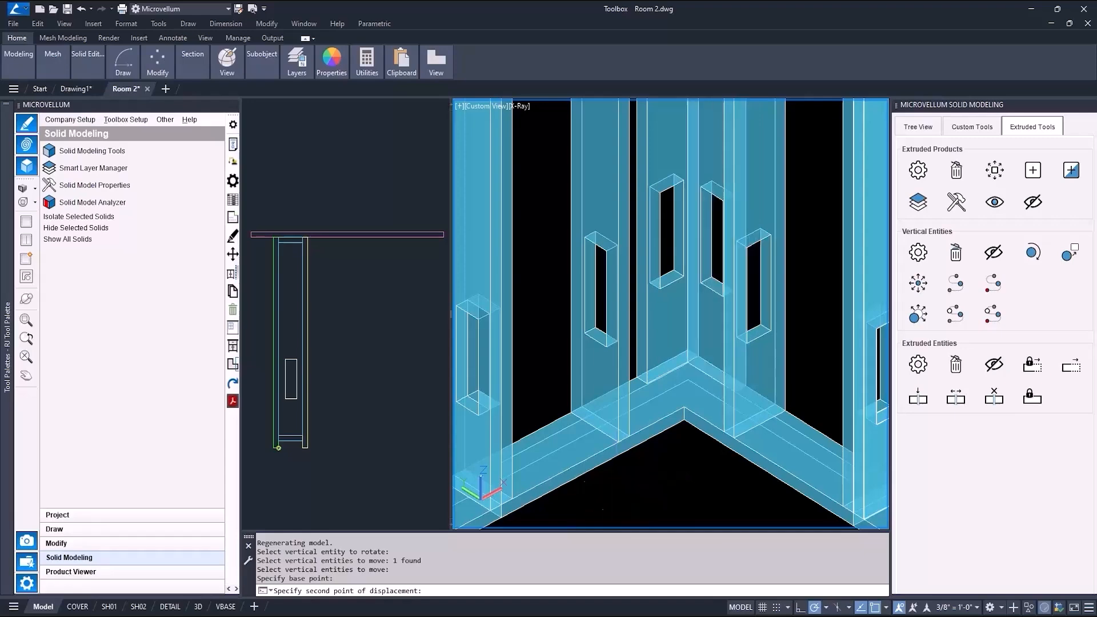
pyautogui.press('Return')
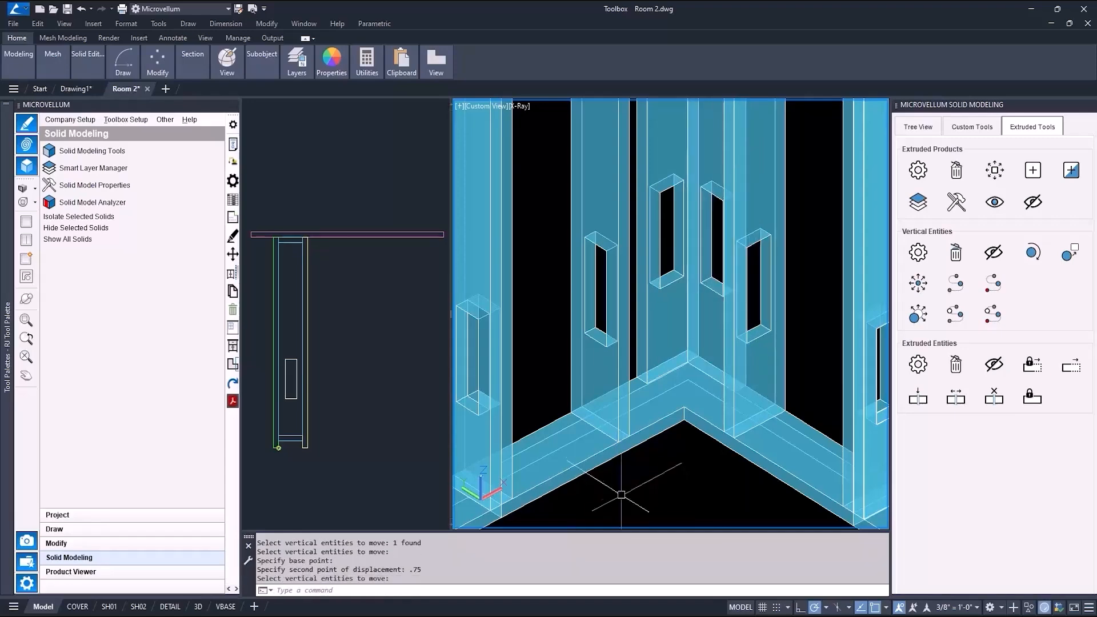
pyautogui.scroll(-3, 620, 430)
pyautogui.scroll(-3, 620, 430)
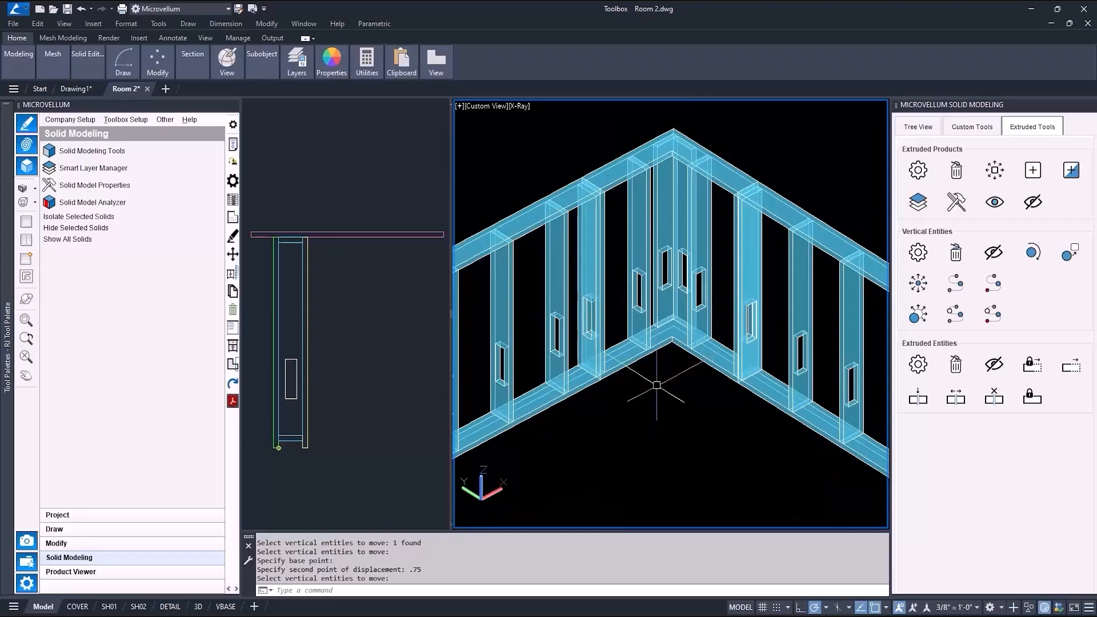
pyautogui.scroll(-2, 663, 388)
pyautogui.moveTo(671, 407); pyautogui.dragTo(692, 365, button='middle')
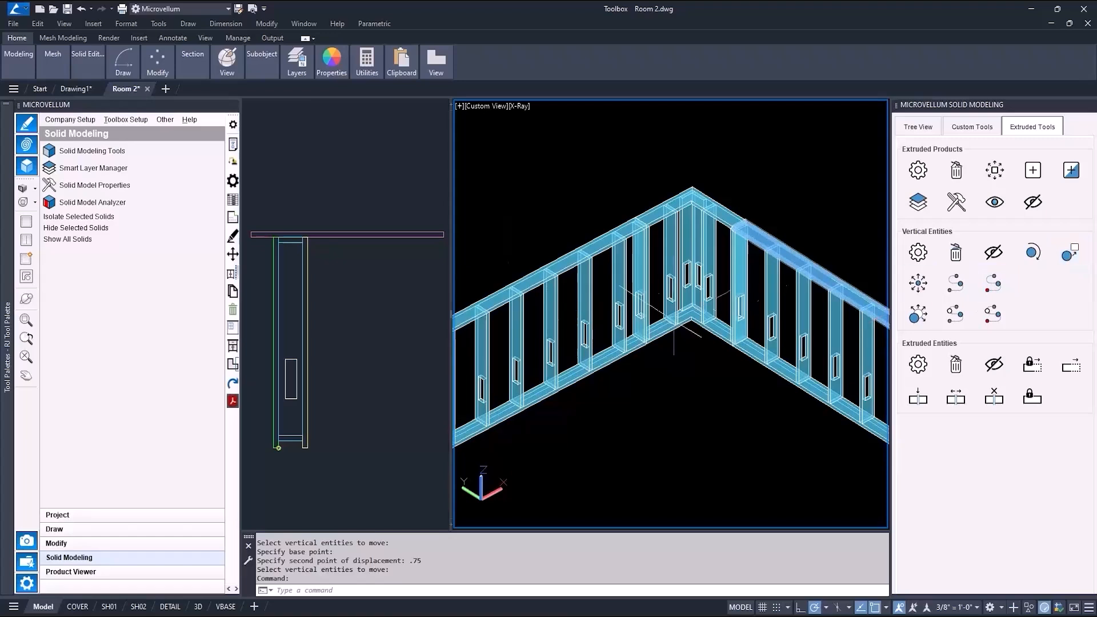
# Draw a rectangle in the section view filling the space between the two panels and the top and bottom plates.
pyautogui.click(396, 342)
pyautogui.write('rec')
pyautogui.press('Return')
pyautogui.click(278, 447)
pyautogui.click(303, 435)
# Move the new rectangle horizontally about 12.4 to the right, clear of the wall section.
pyautogui.write('m')
pyautogui.press('Return')
pyautogui.click(304, 398)
pyautogui.press('Return')
pyautogui.click(335, 427)
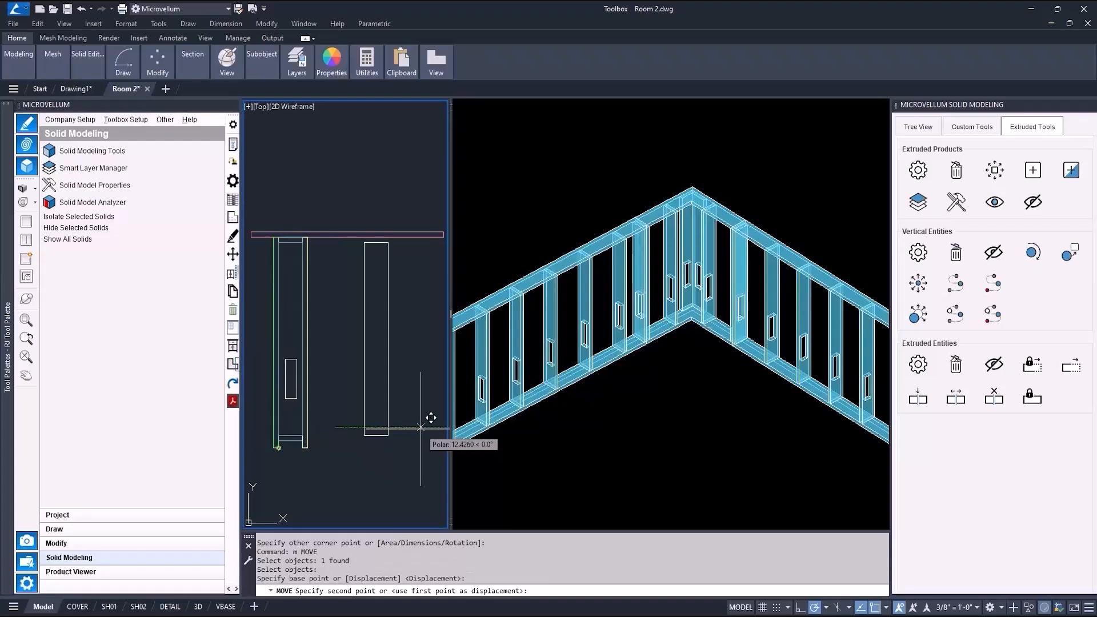
pyautogui.click(388, 427)
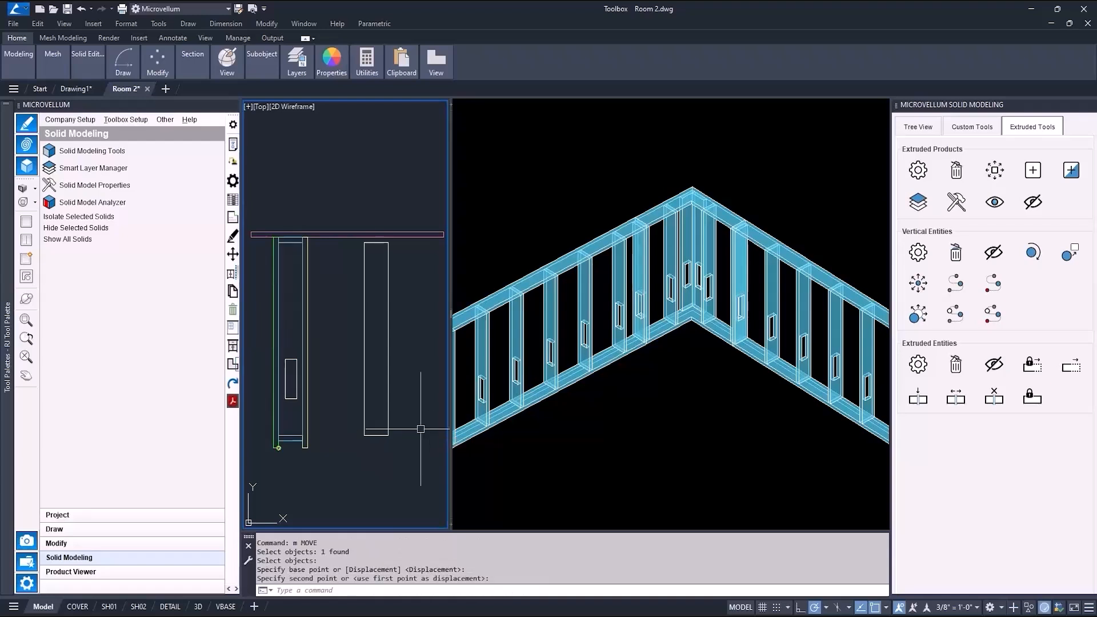
# Start assigning a new profile to the two corner studs, using the separate rectangle in the section view as the alternate profile.
pyautogui.click(1056, 249)
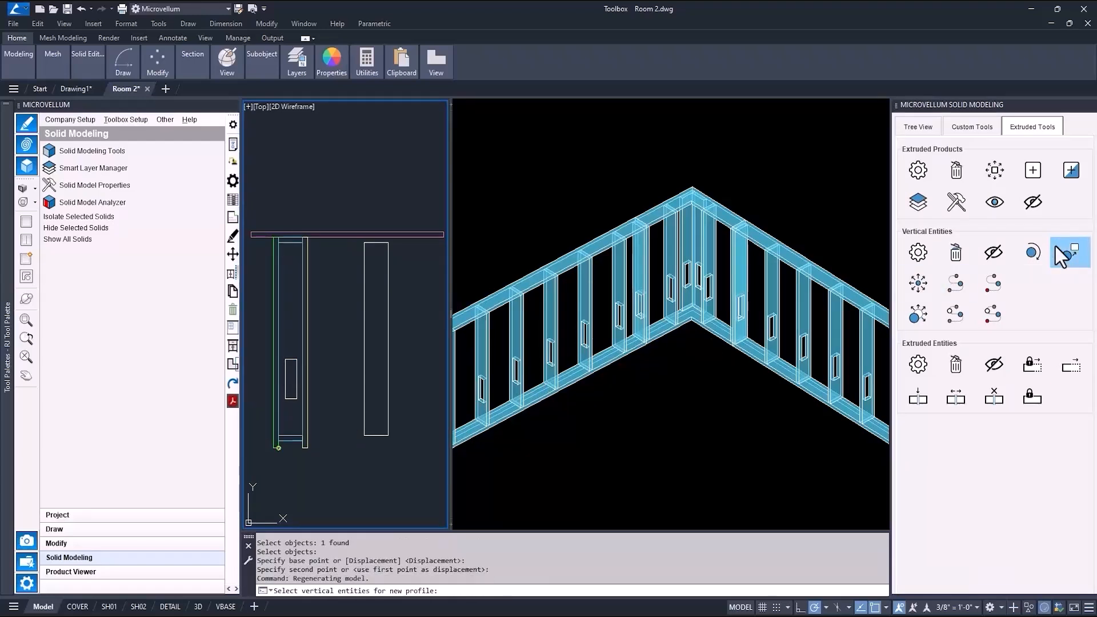
pyautogui.click(690, 242)
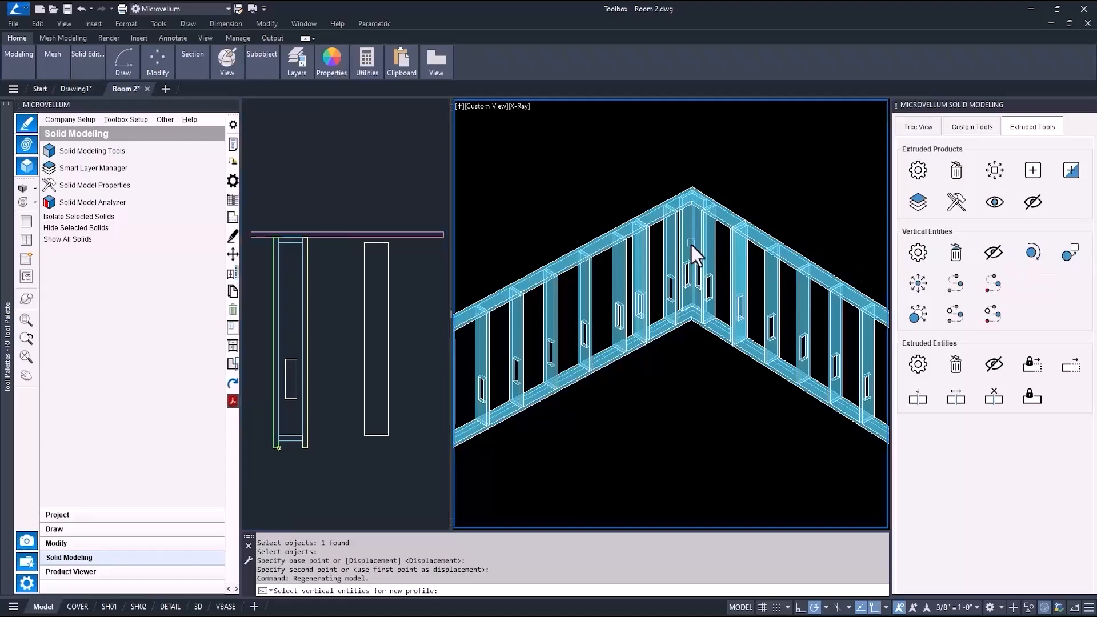
pyautogui.scroll(3, 690, 243)
pyautogui.click(688, 240)
pyautogui.click(705, 229)
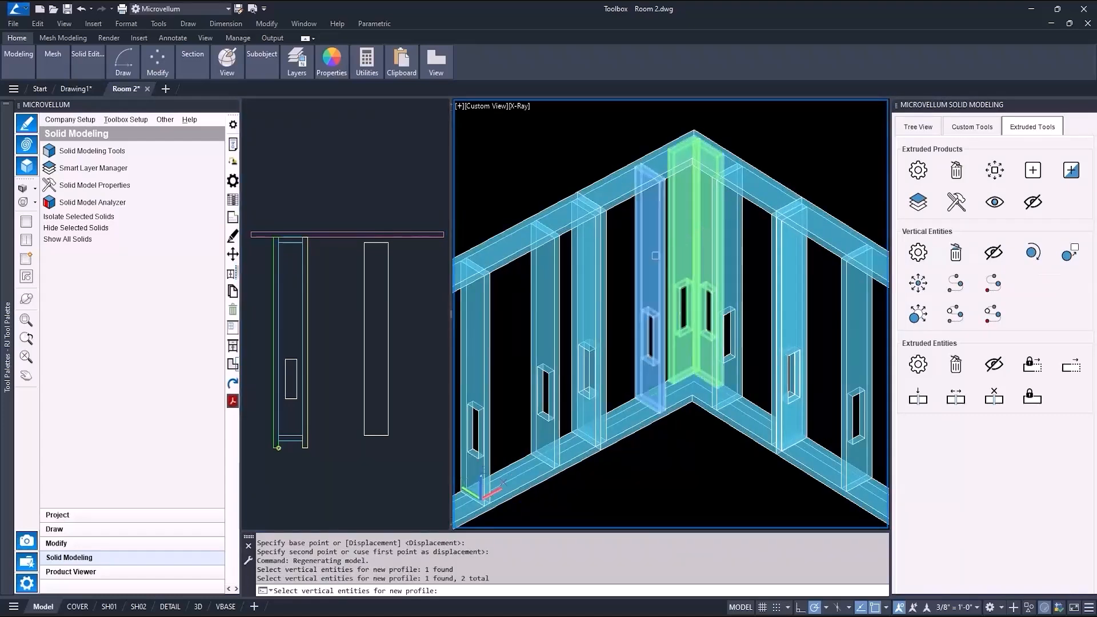
pyautogui.press('Return')
pyautogui.click(397, 346)
pyautogui.click(389, 344)
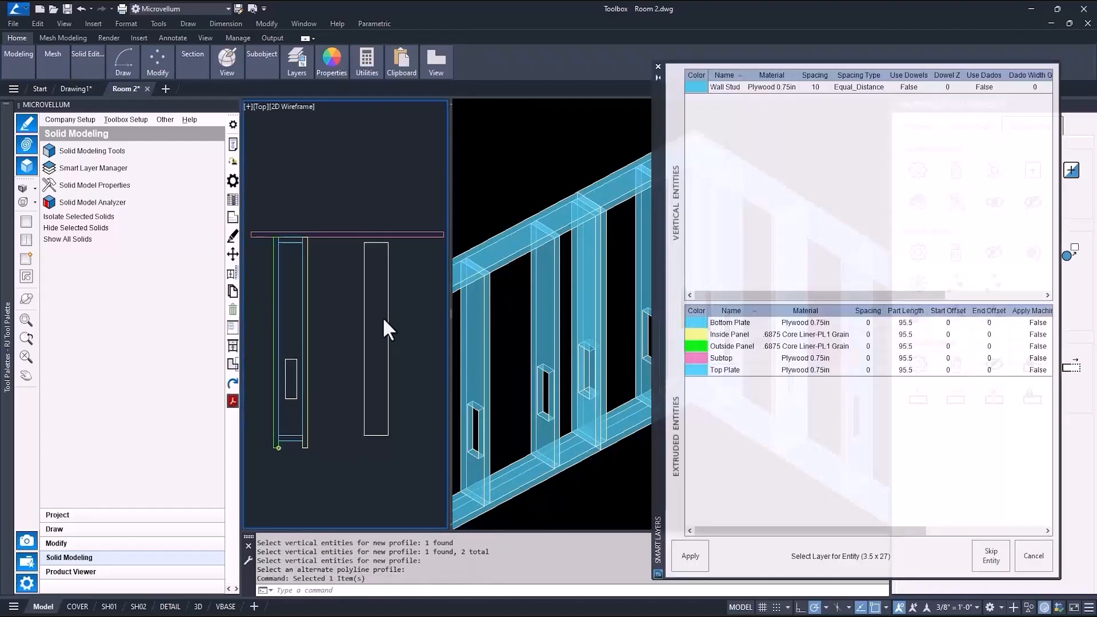
# Add a vertical smart layer named Wall Corner Stud and apply it to the corner studs' new profile.
pyautogui.rightClick(712, 135)
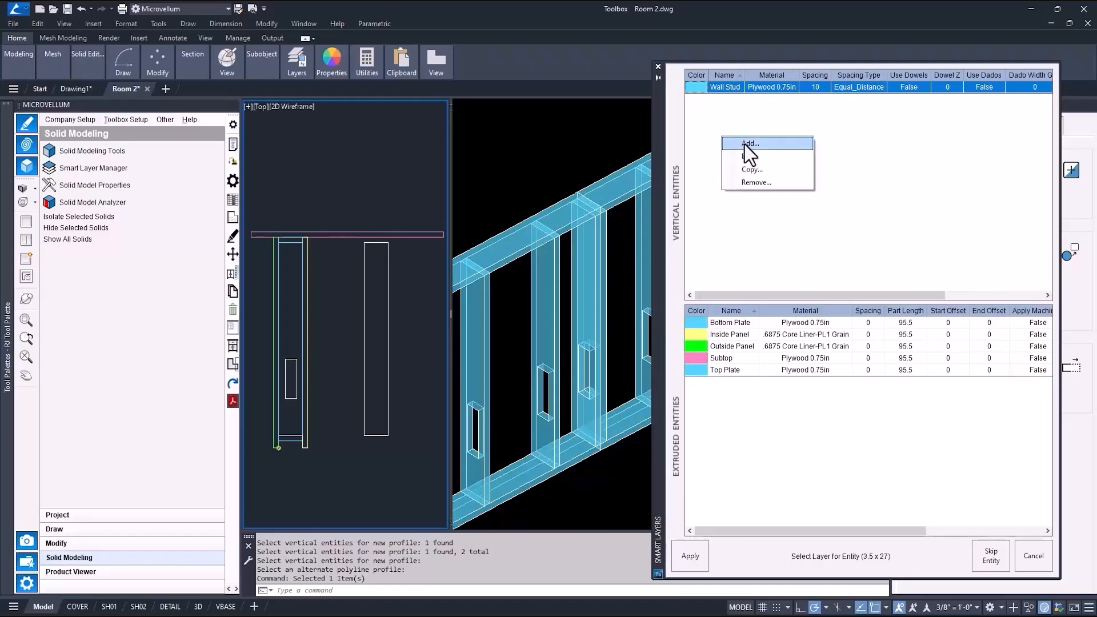
pyautogui.click(745, 145)
pyautogui.write('Wall Corner Stud')
pyautogui.press('Tab')
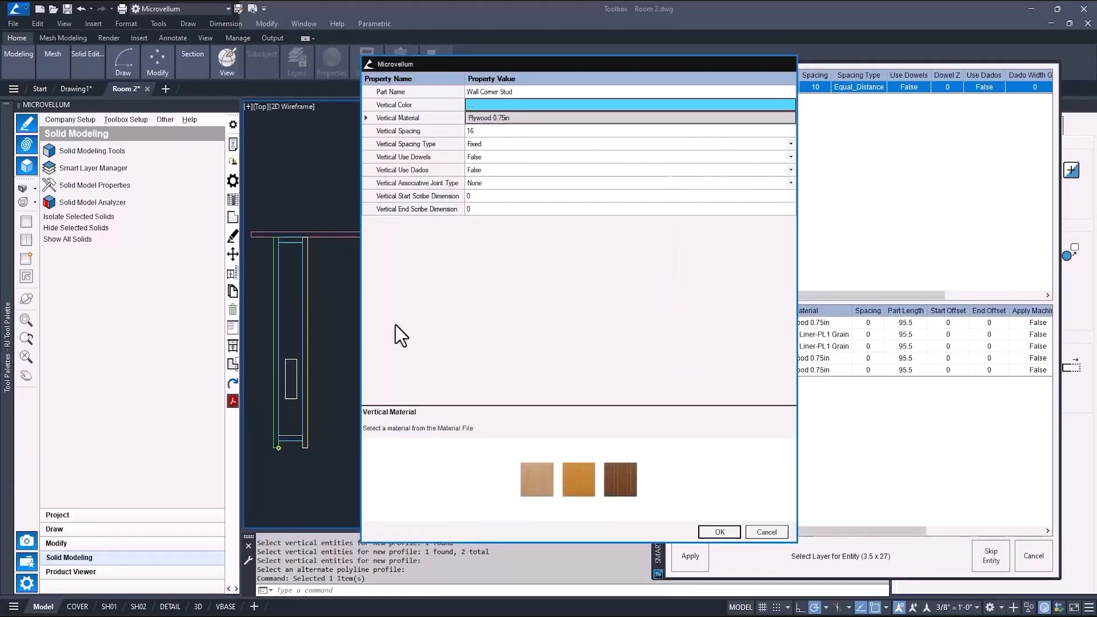
pyautogui.click(719, 531)
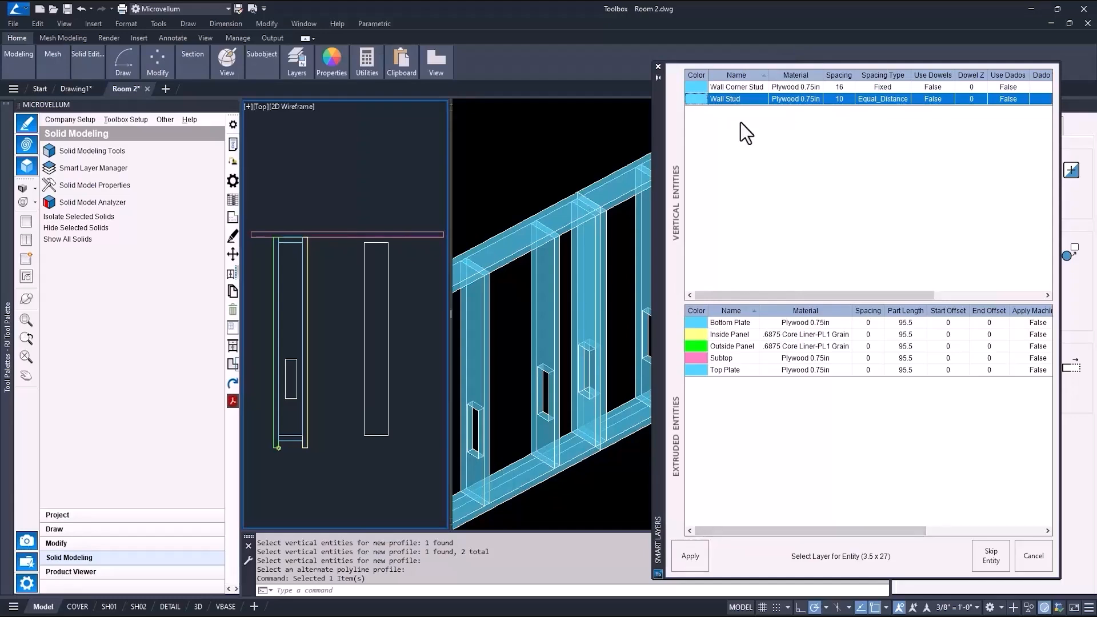
pyautogui.click(743, 87)
pyautogui.click(691, 553)
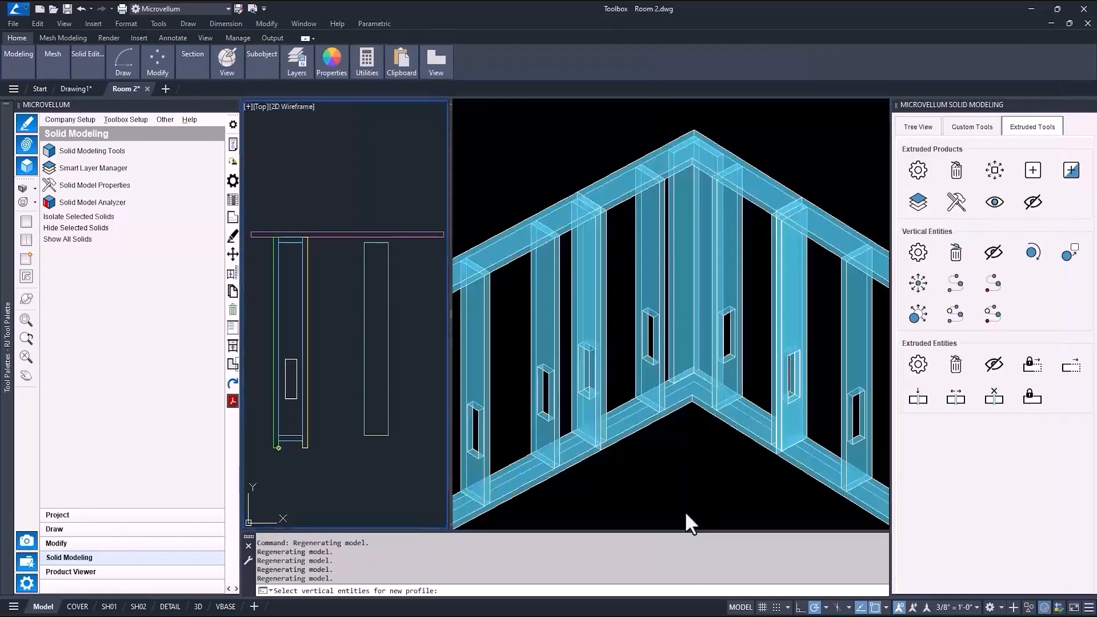
pyautogui.press('Escape')
# Examine the Wall Stud parts in the product tree, highlighting each of the two Wall Corner Stud entries in the model.
pyautogui.click(919, 126)
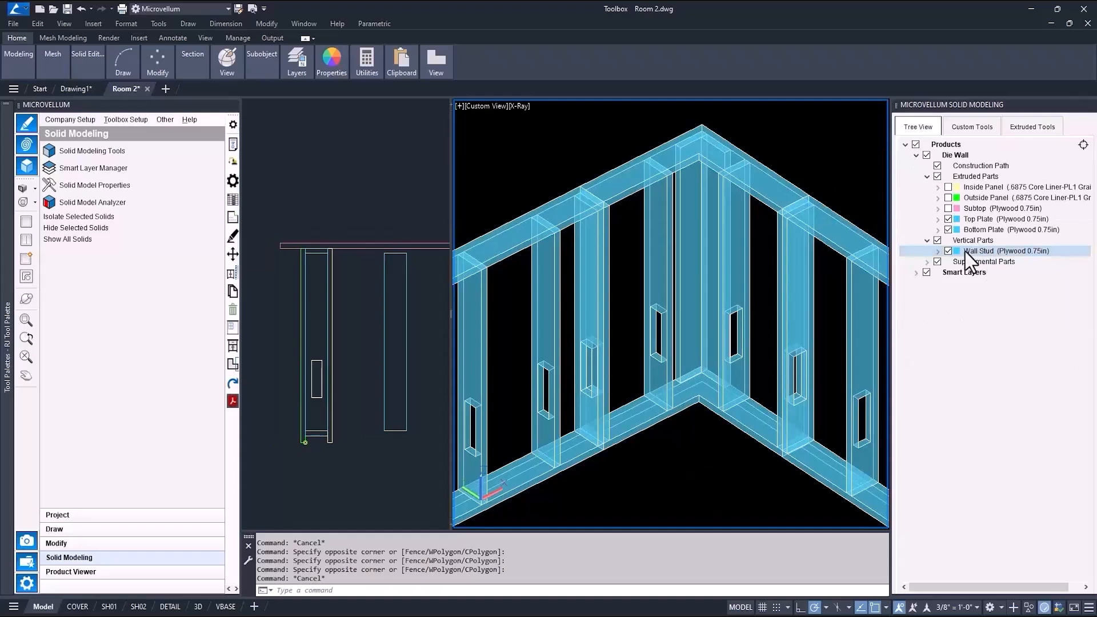
pyautogui.click(938, 251)
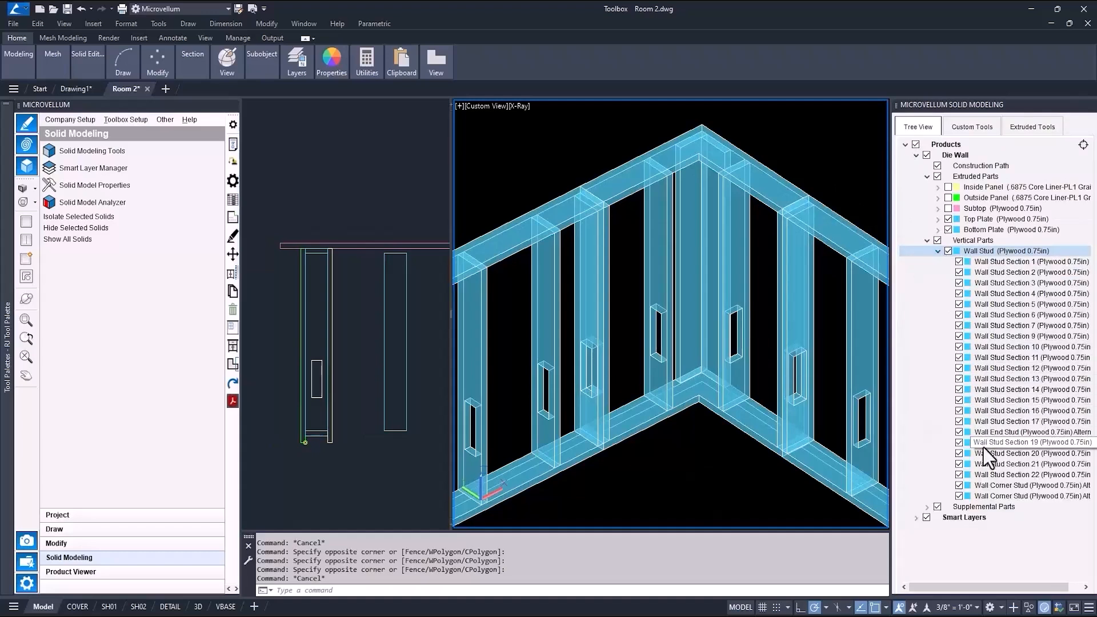
pyautogui.click(983, 487)
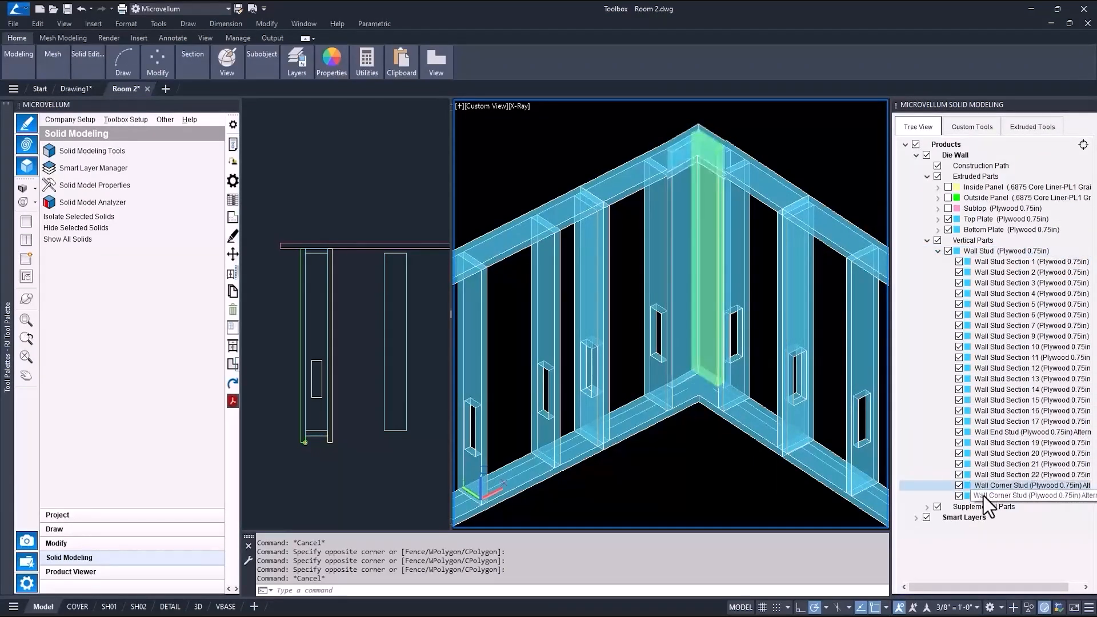
pyautogui.click(985, 497)
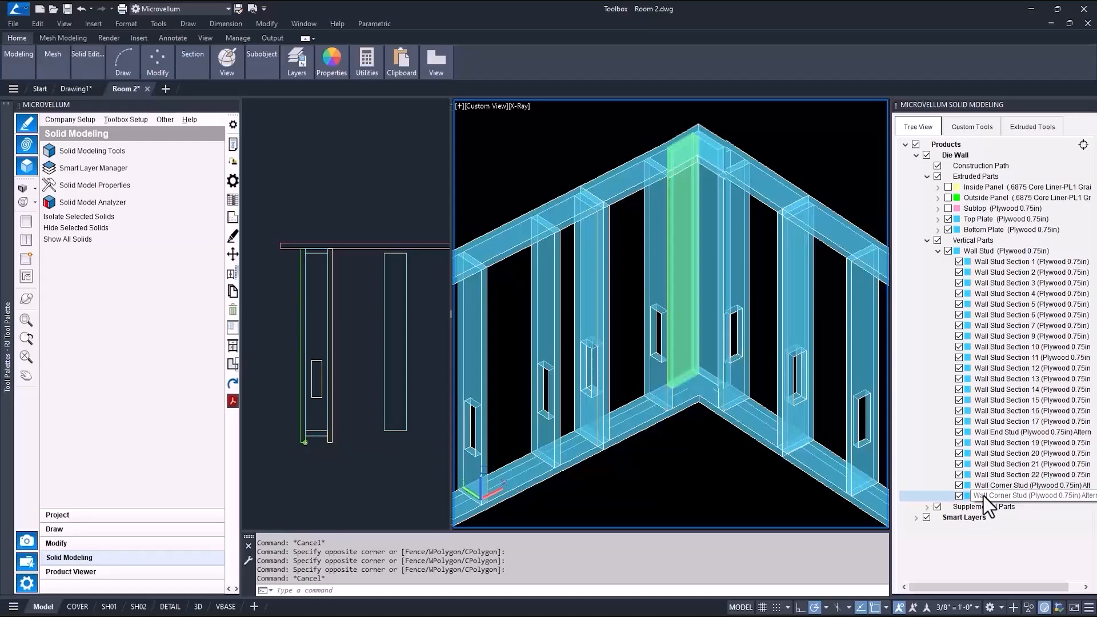
pyautogui.click(937, 251)
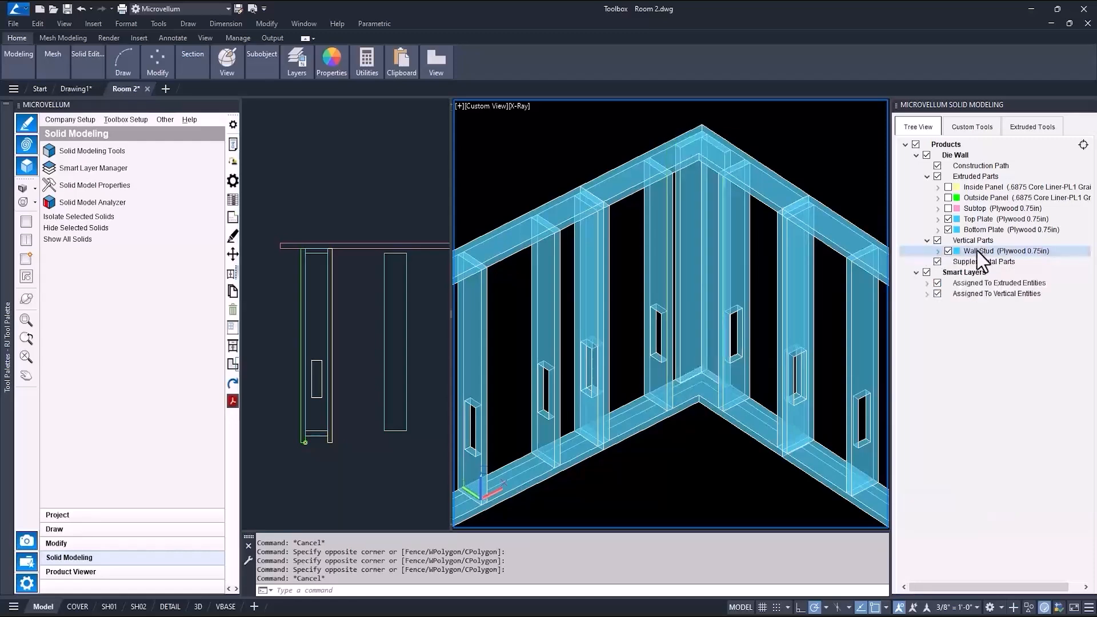
# Edit the Wall Stud properties, setting Vertical Use Dados to True and Dado Width Gap to .01.
pyautogui.click(977, 251)
pyautogui.rightClick(977, 251)
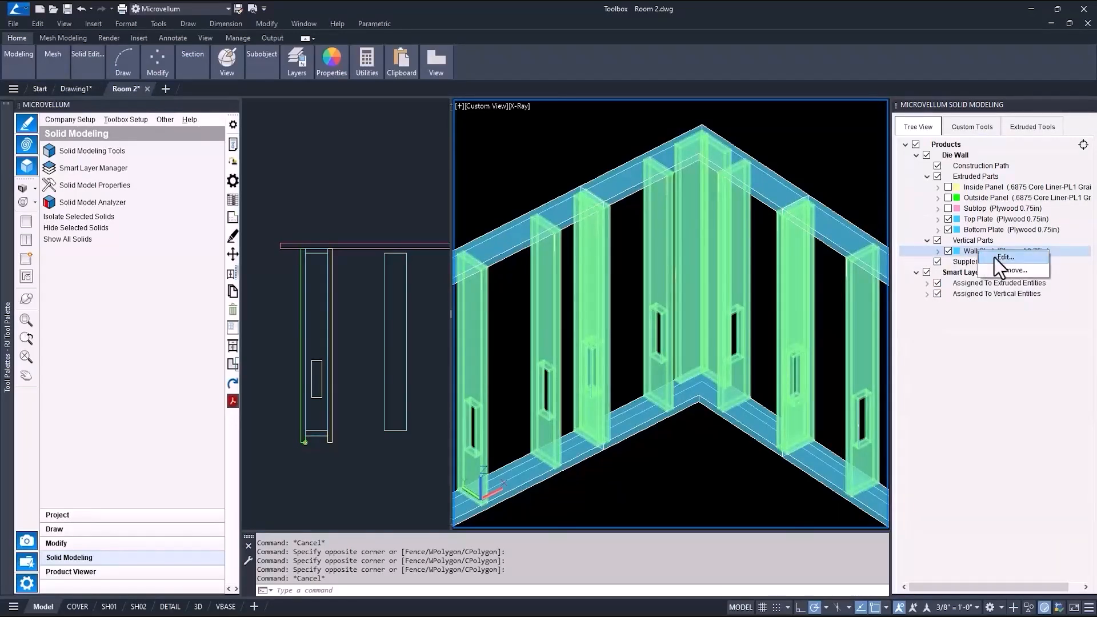
pyautogui.click(994, 258)
pyautogui.click(482, 170)
pyautogui.click(482, 173)
pyautogui.click(485, 187)
pyautogui.click(478, 222)
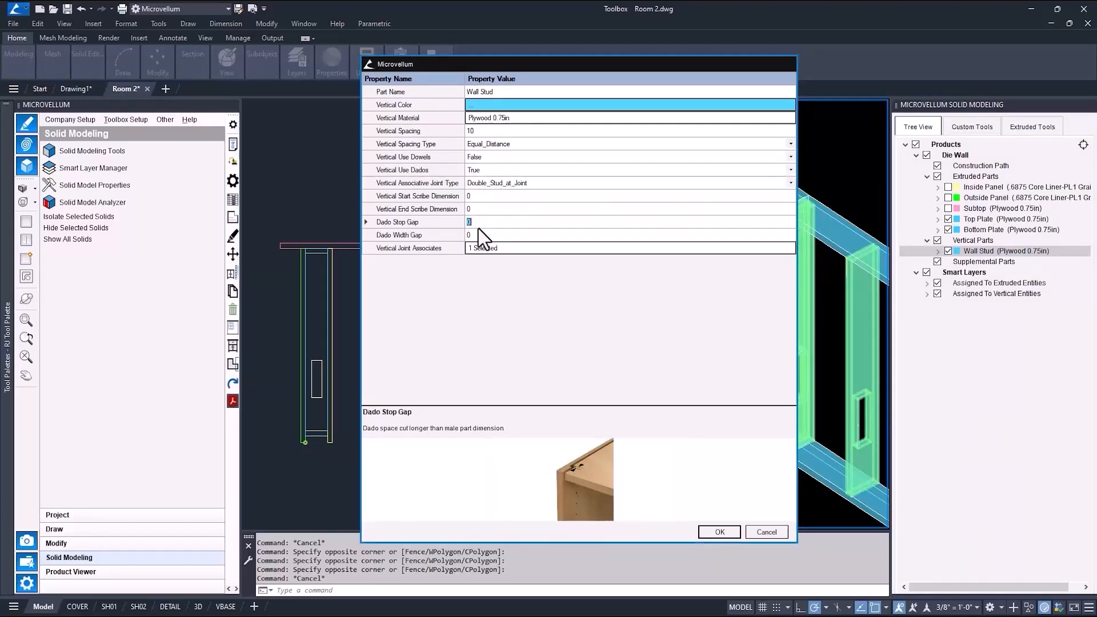
pyautogui.click(479, 233)
pyautogui.write('.01')
# Choose Bottom Plate as the Wall Stud's vertical joint associate and apply the property changes.
pyautogui.click(492, 250)
pyautogui.click(493, 250)
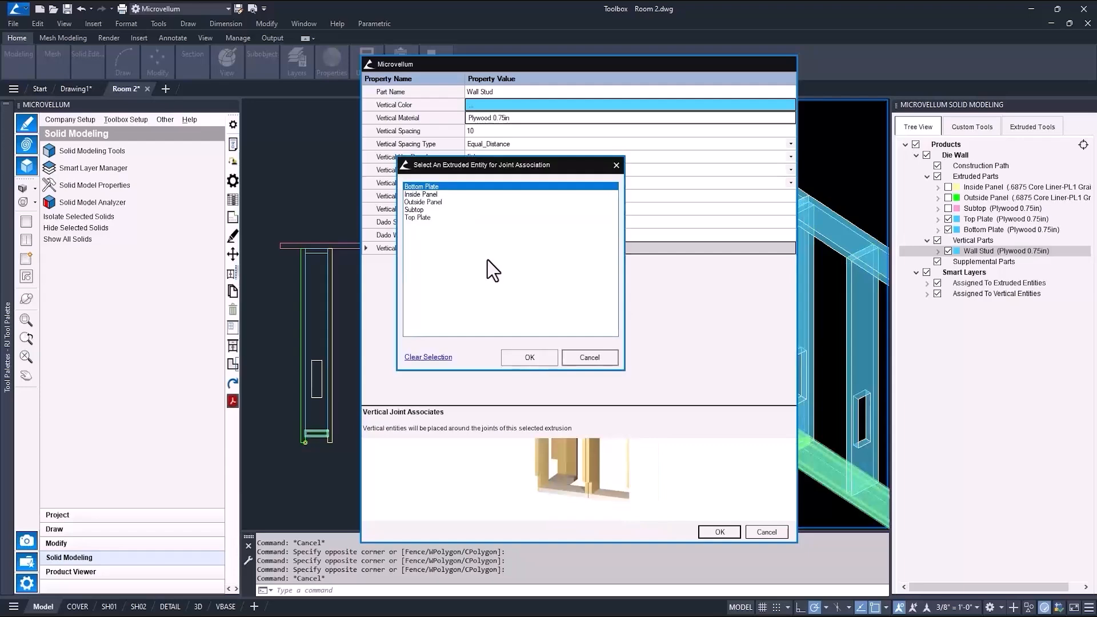
pyautogui.click(430, 358)
pyautogui.click(424, 188)
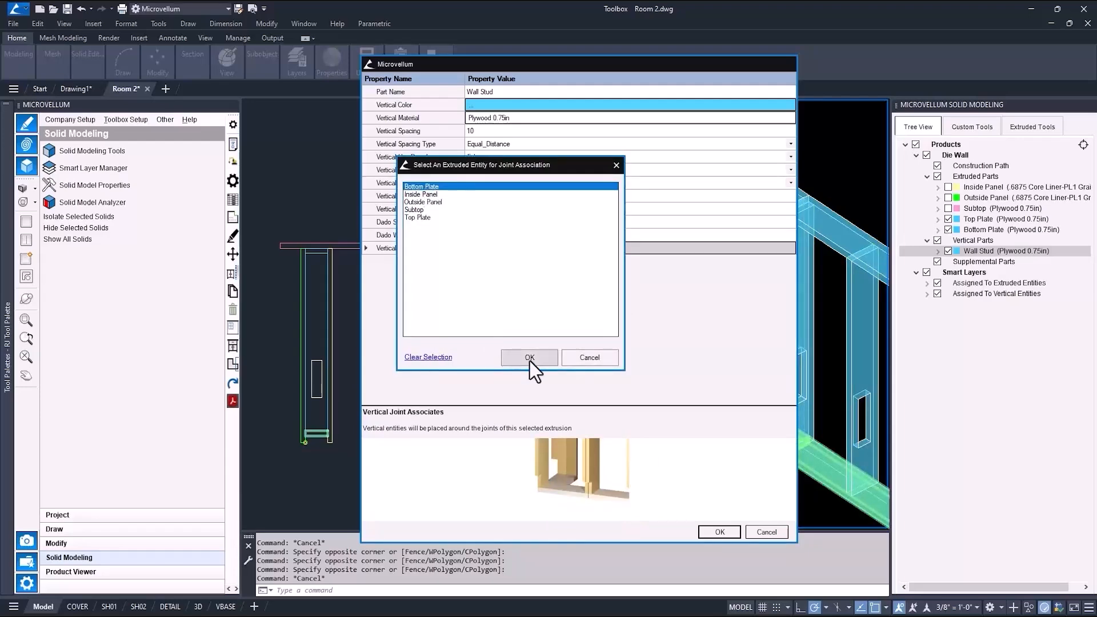
pyautogui.click(529, 360)
pyautogui.click(720, 531)
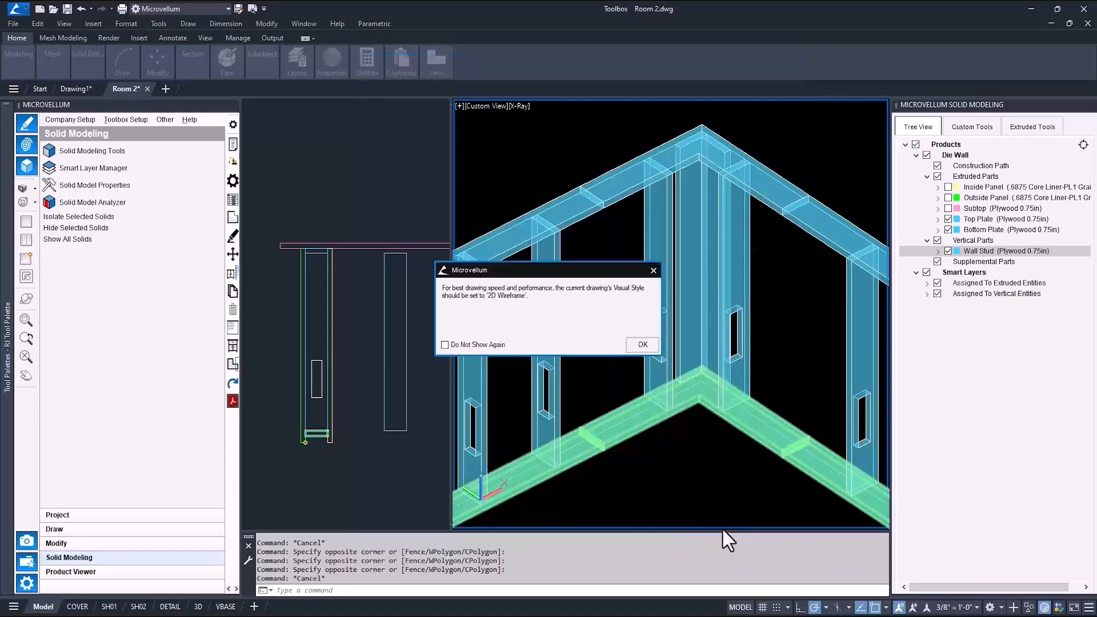
pyautogui.click(637, 343)
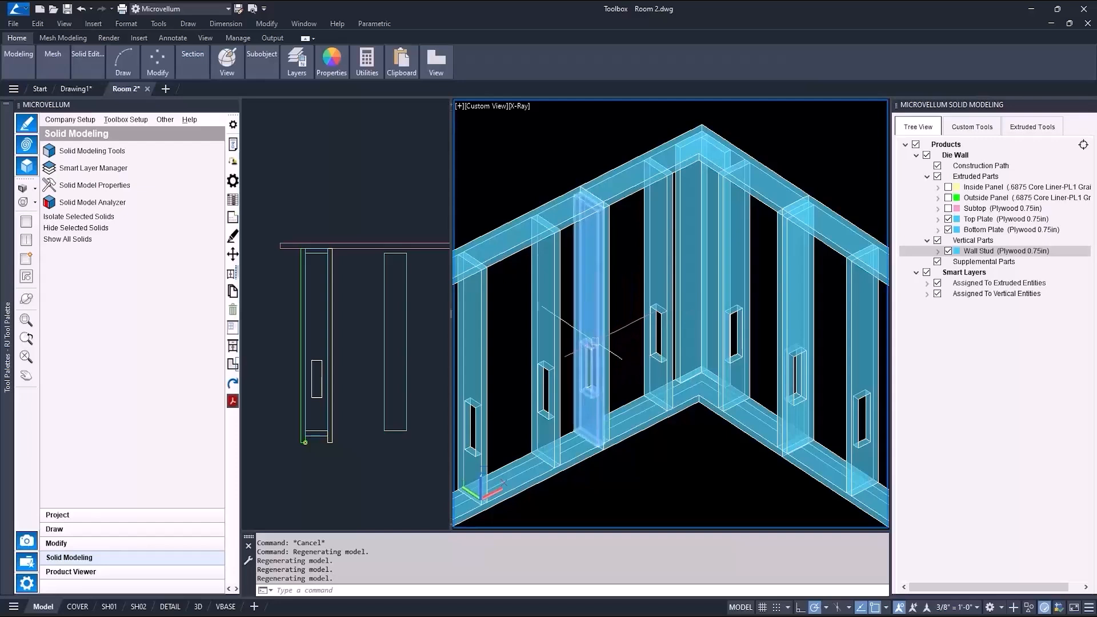
# Set Extrusion Apply Machining to True for the Top Plate and apply the change.
pyautogui.click(976, 221)
pyautogui.doubleClick(978, 220)
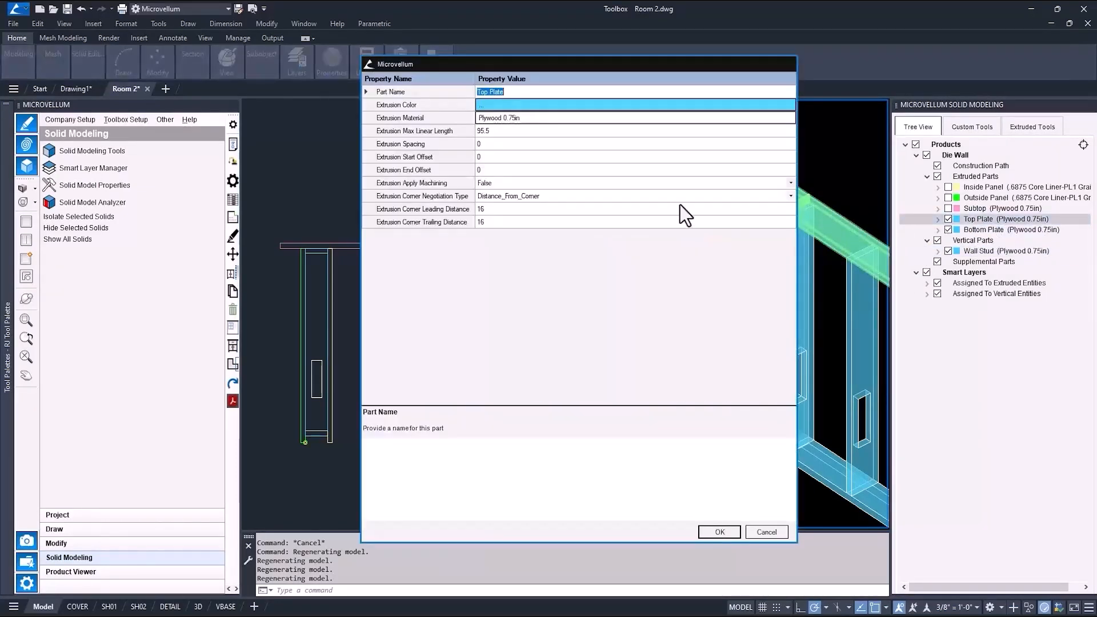
pyautogui.click(495, 185)
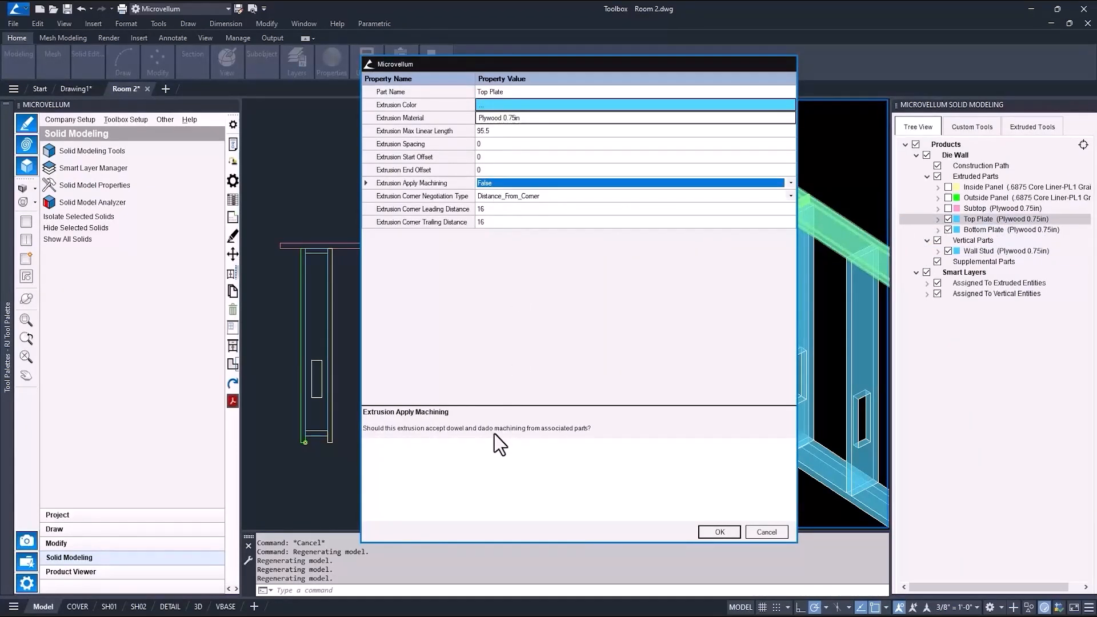
pyautogui.click(487, 186)
pyautogui.click(489, 194)
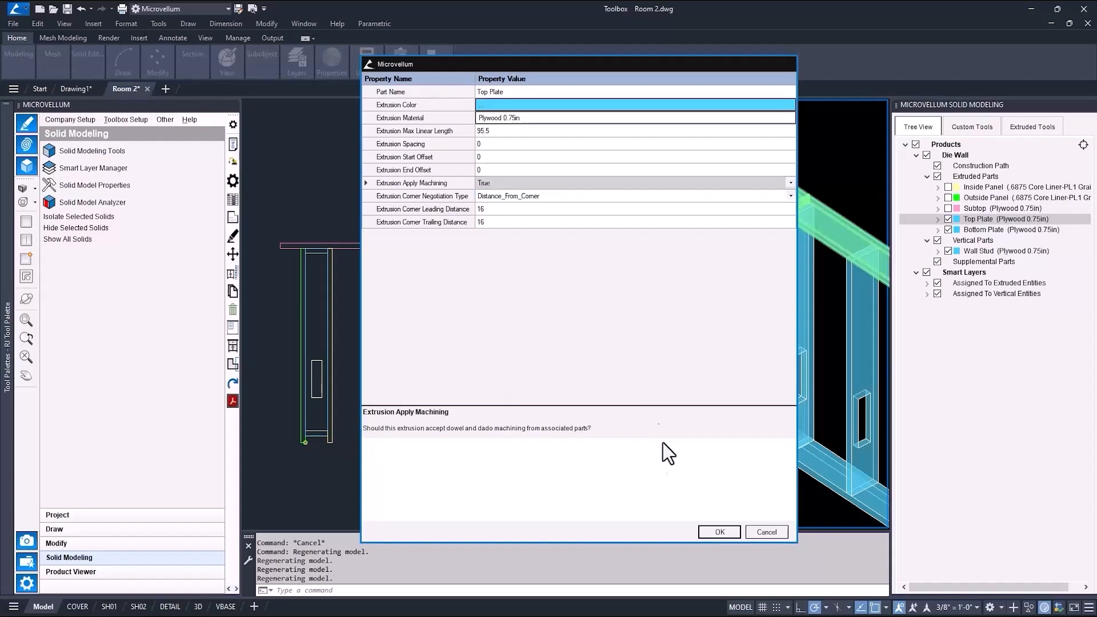
pyautogui.click(718, 532)
pyautogui.click(640, 344)
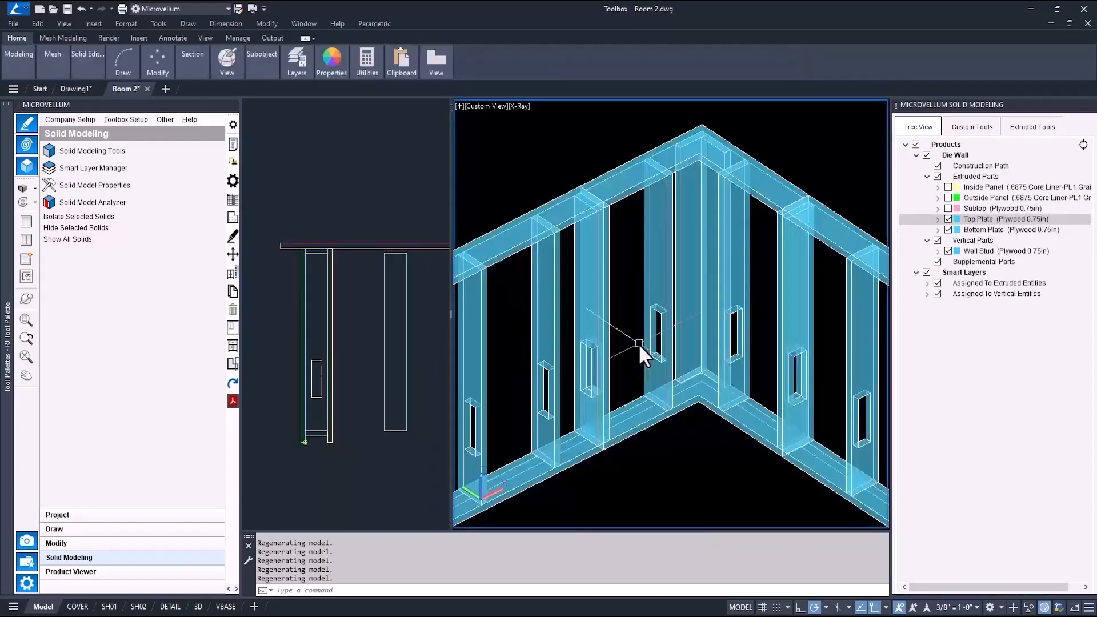
# Set Extrusion Apply Machining to True for the Bottom Plate and apply the change.
pyautogui.doubleClick(982, 229)
pyautogui.click(503, 184)
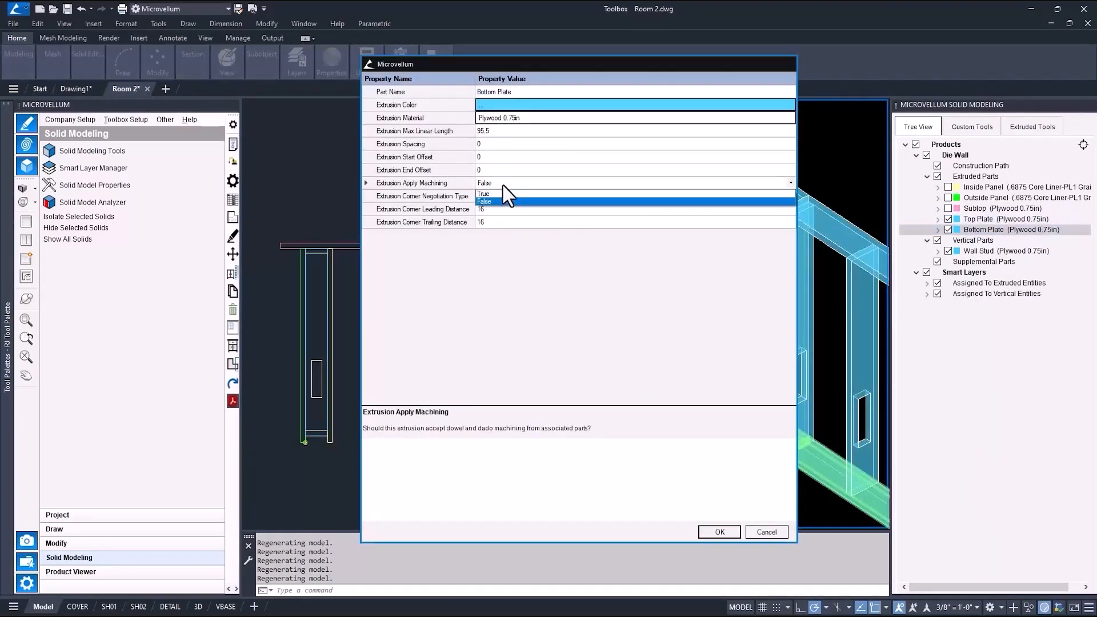
pyautogui.click(500, 193)
pyautogui.click(719, 532)
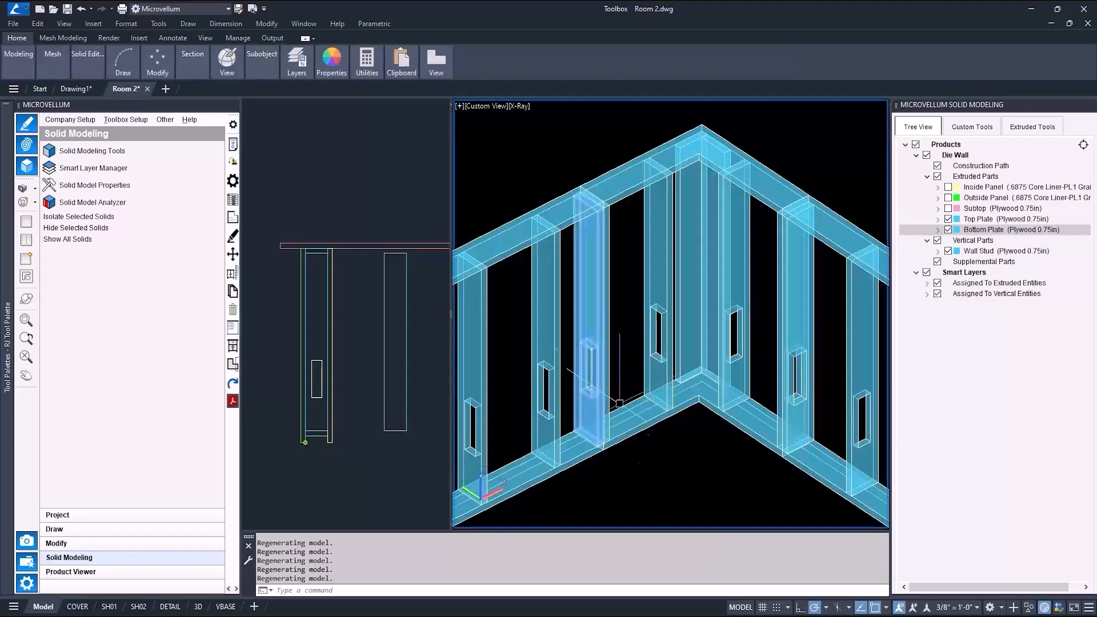
# Stretch the corner stud's profile rectangle outward by .25 at both its bottom and top edges.
pyautogui.click(395, 430)
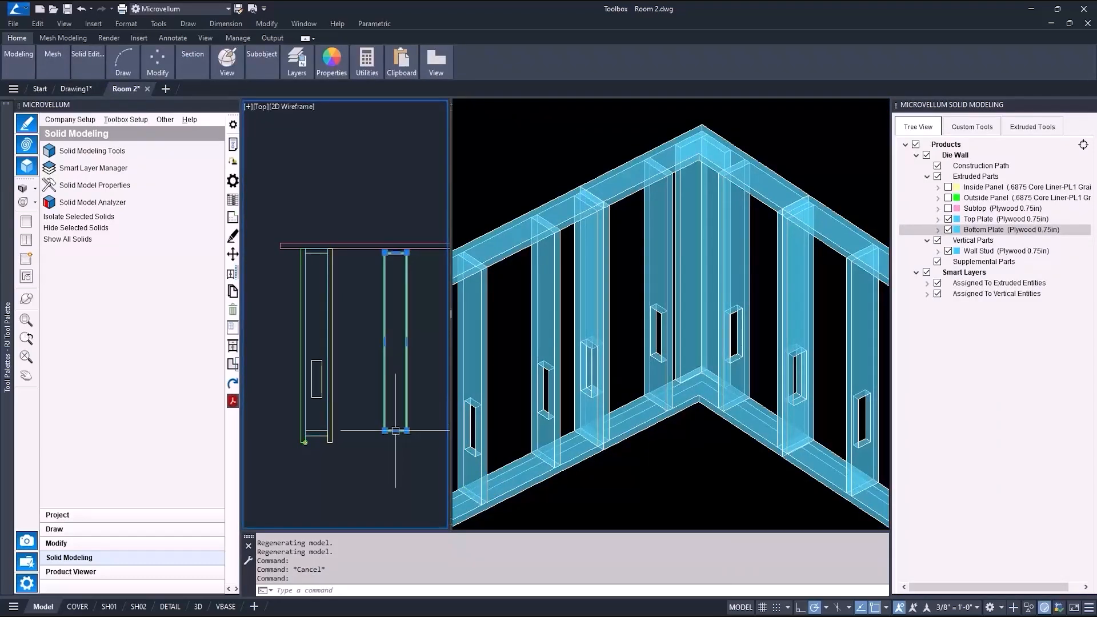
pyautogui.click(396, 430)
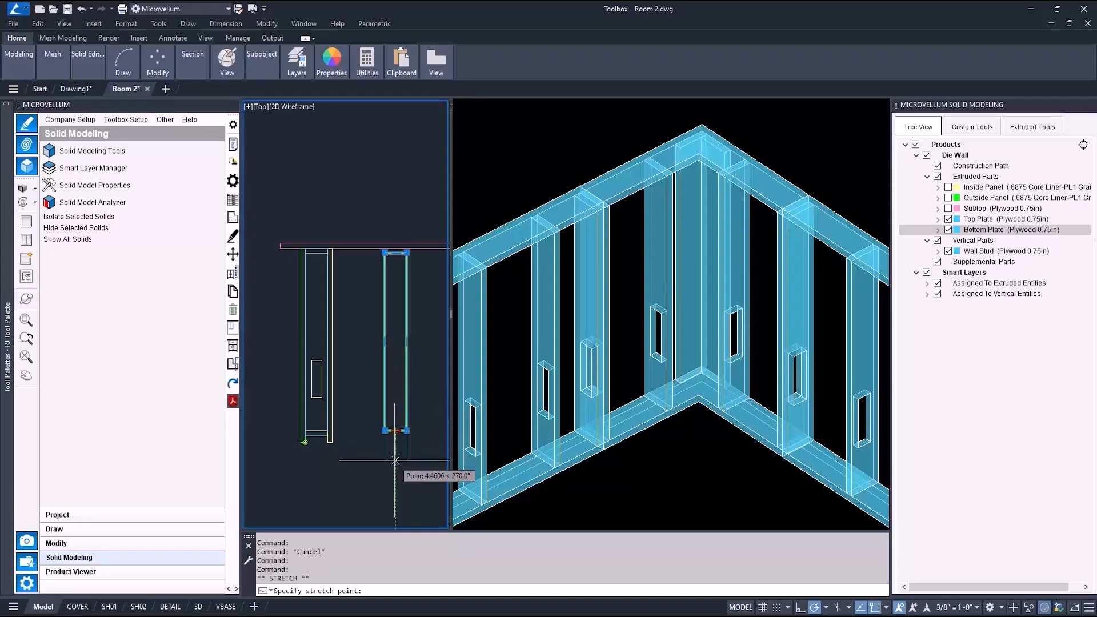
pyautogui.write('.25')
pyautogui.press('Return')
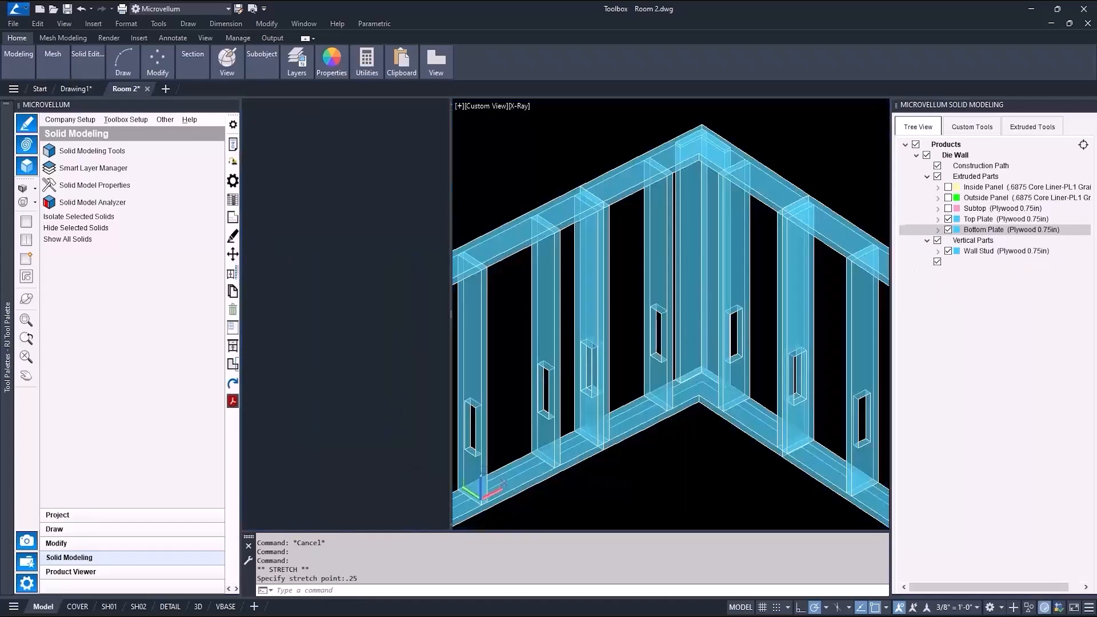
pyautogui.click(395, 432)
pyautogui.click(395, 251)
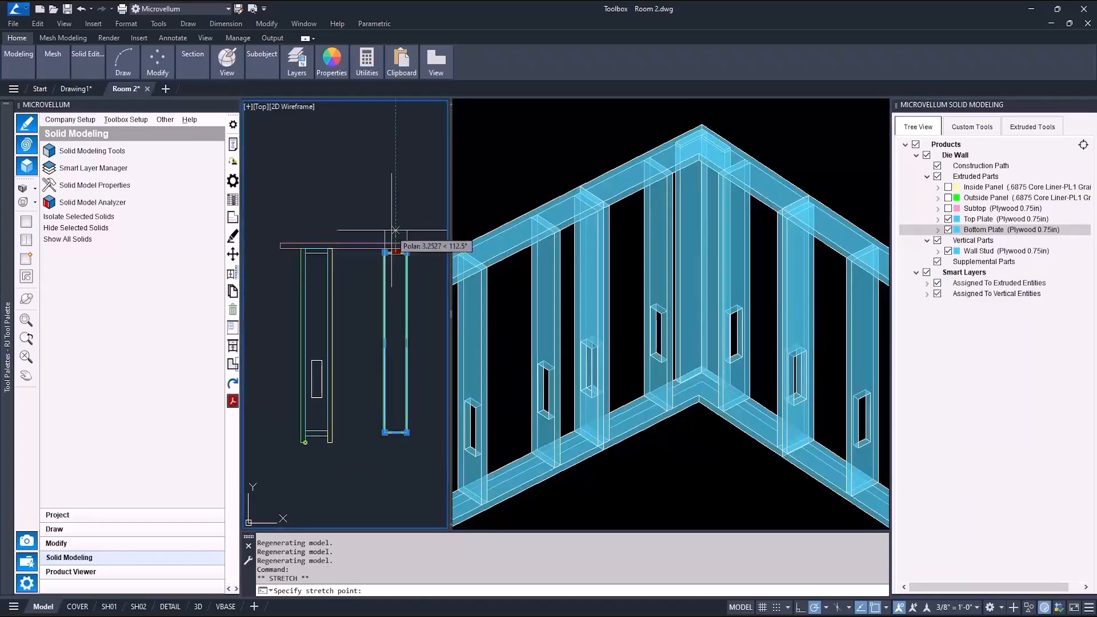
pyautogui.press('Escape')
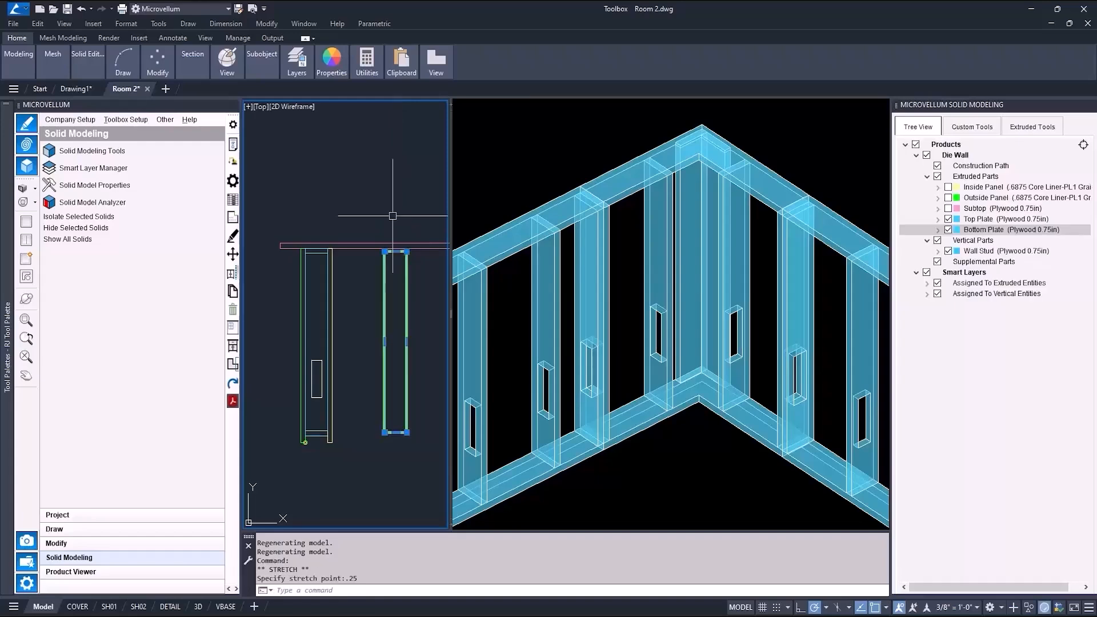
# Clear the corner stud selection and locate a corner stud in the product tree by picking it in the model.
pyautogui.click(709, 279)
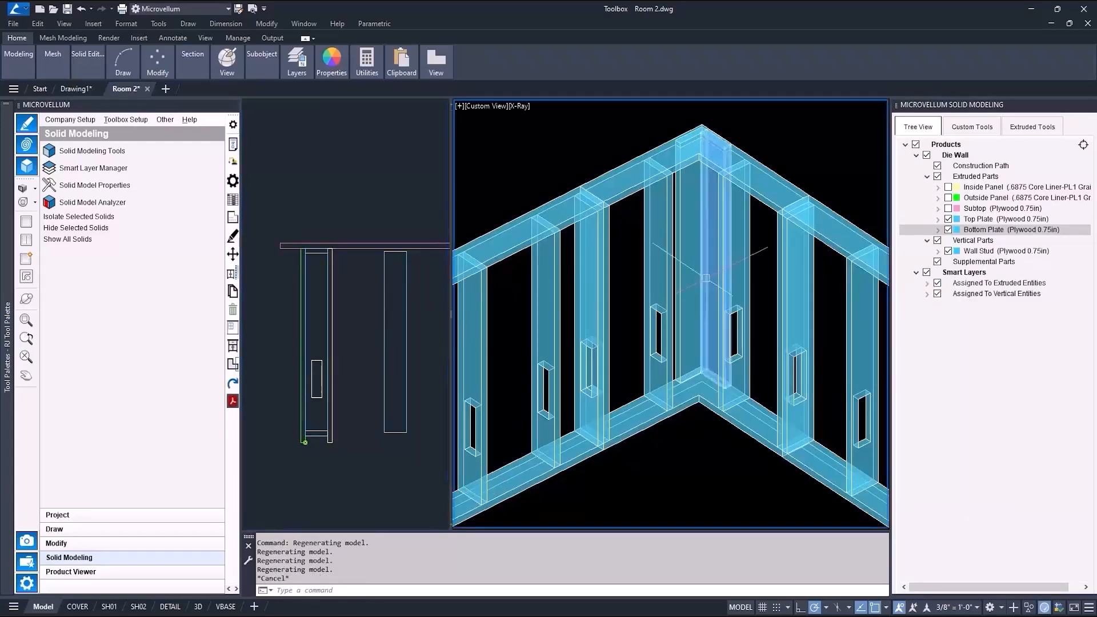
pyautogui.click(700, 275)
pyautogui.press('Escape')
pyautogui.press('Escape')
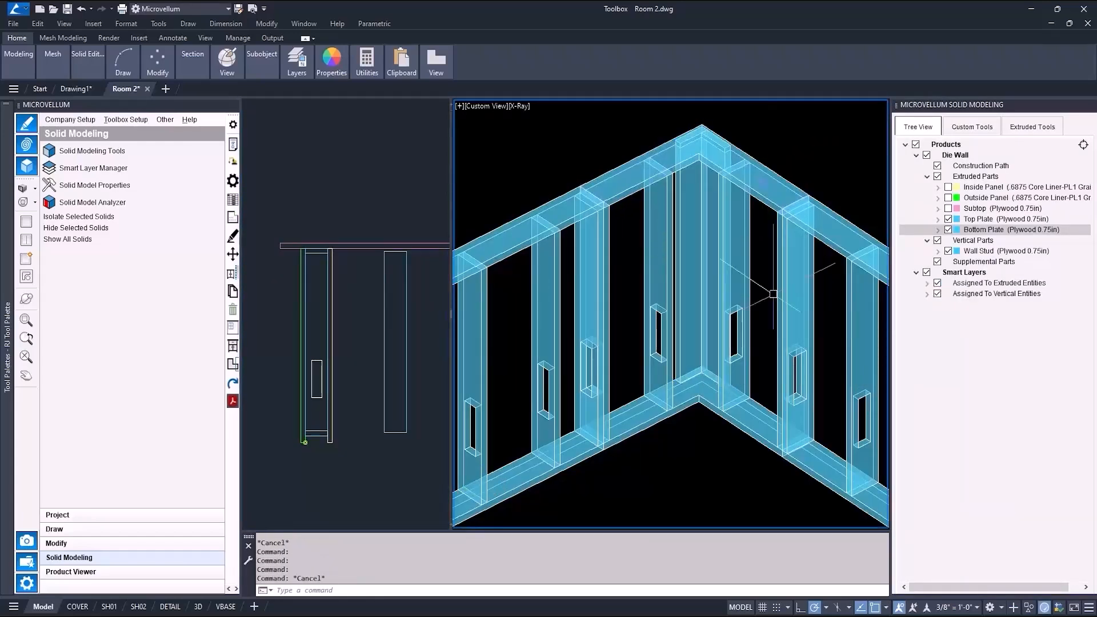
pyautogui.click(1083, 147)
pyautogui.click(690, 216)
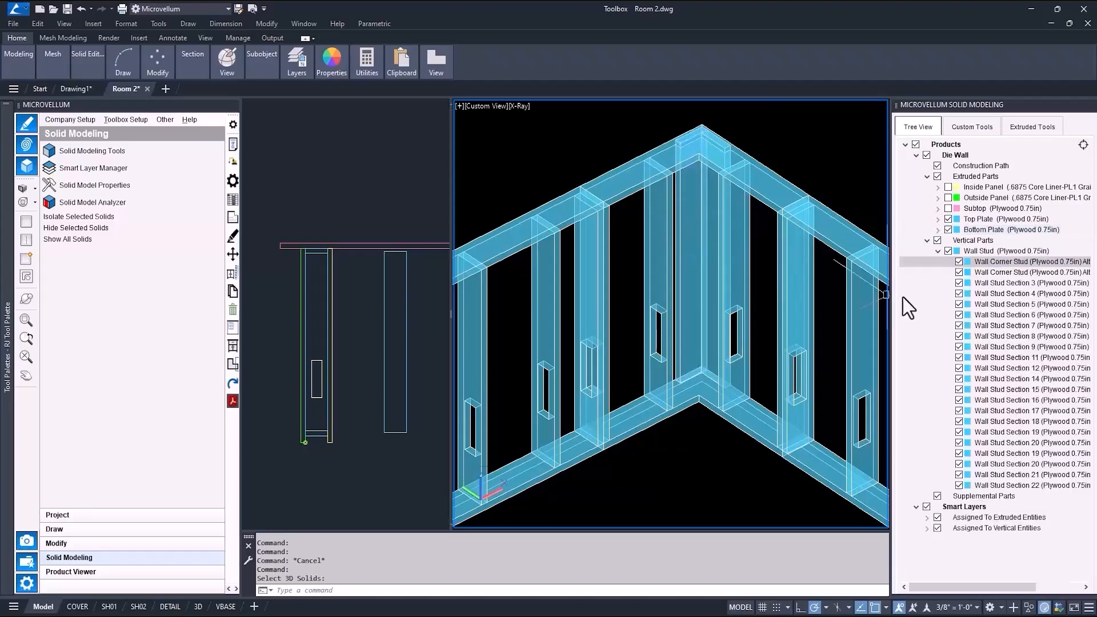
# Hide all the wall studs and show only the two Wall Corner Studs.
pyautogui.click(949, 251)
pyautogui.click(959, 262)
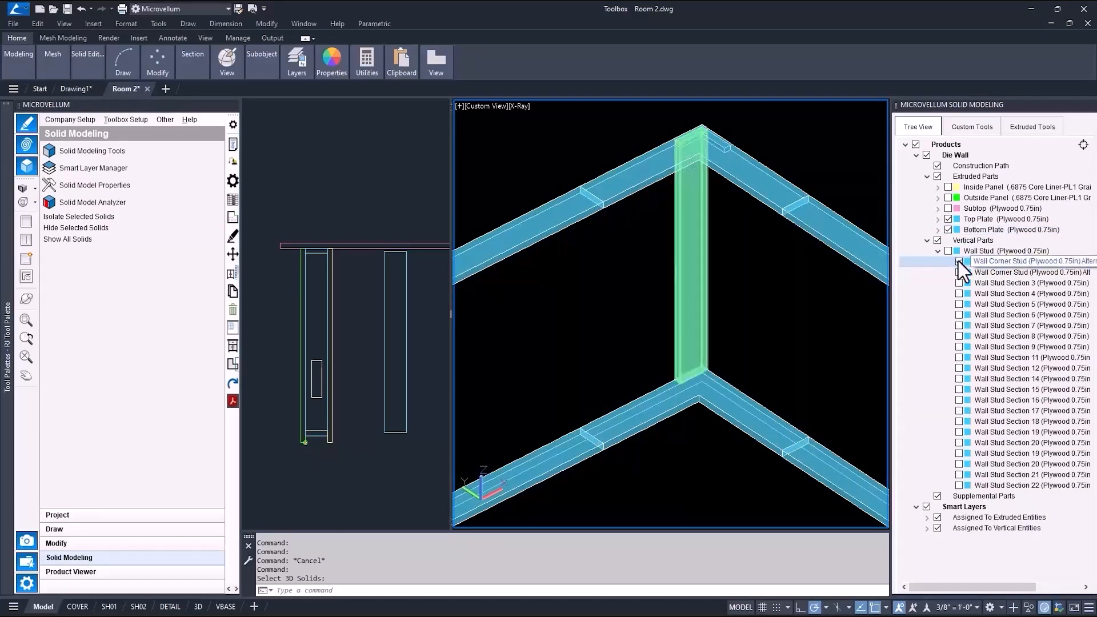
pyautogui.click(959, 272)
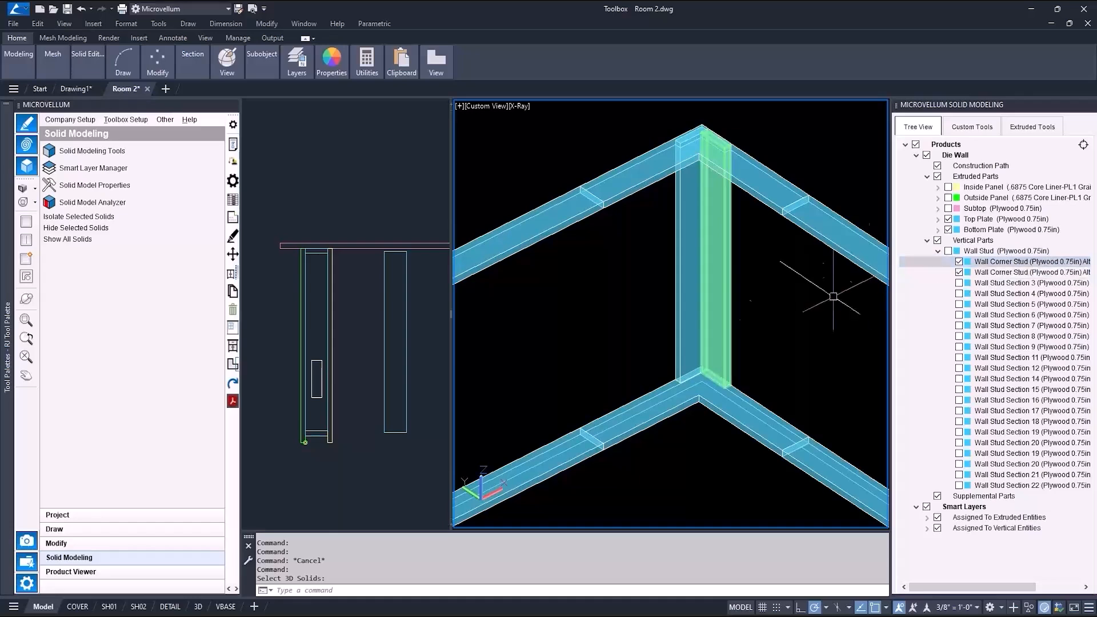
# Clear the corner stud selection and show all the wall studs in the model again.
pyautogui.press('Escape')
pyautogui.click(602, 339)
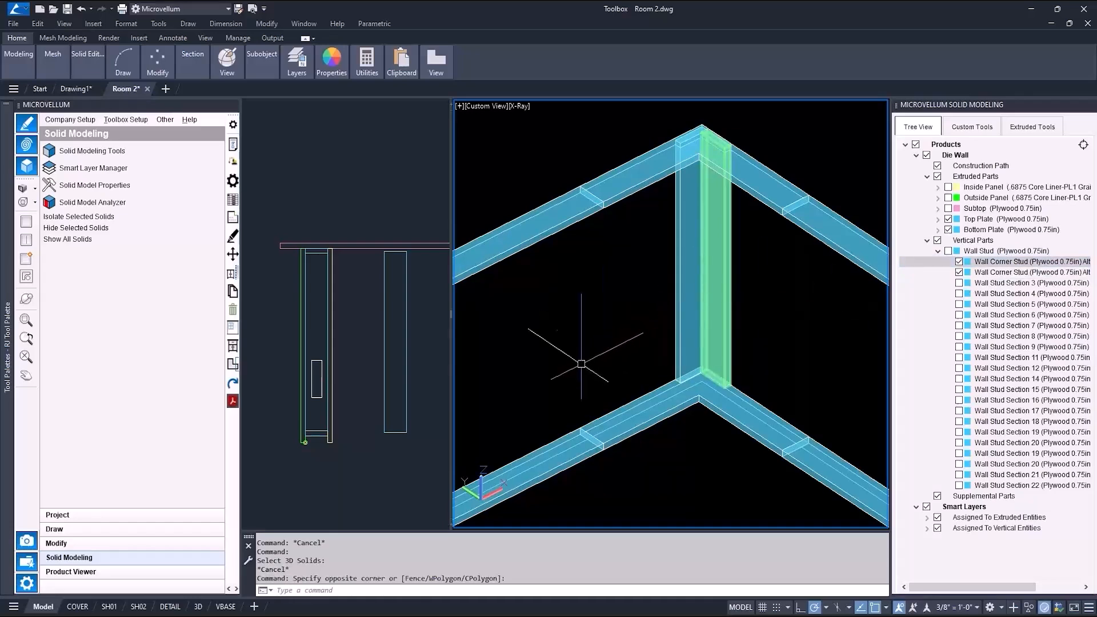
pyautogui.click(948, 251)
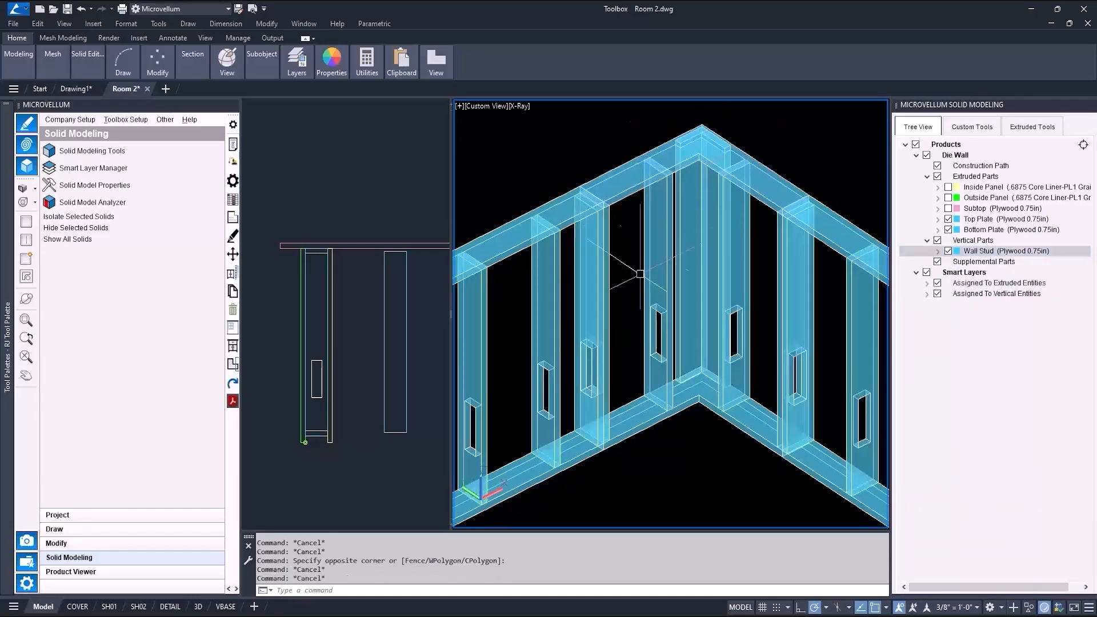
# Stretch the wall stud's profile outward by .25 into both the top plate and the bottom plate in the section view.
pyautogui.click(347, 316)
pyautogui.click(328, 265)
pyautogui.click(316, 252)
pyautogui.write('.25')
pyautogui.press('Return')
pyautogui.click(327, 431)
pyautogui.click(317, 432)
pyautogui.write('.25')
pyautogui.press('Return')
pyautogui.press('Escape')
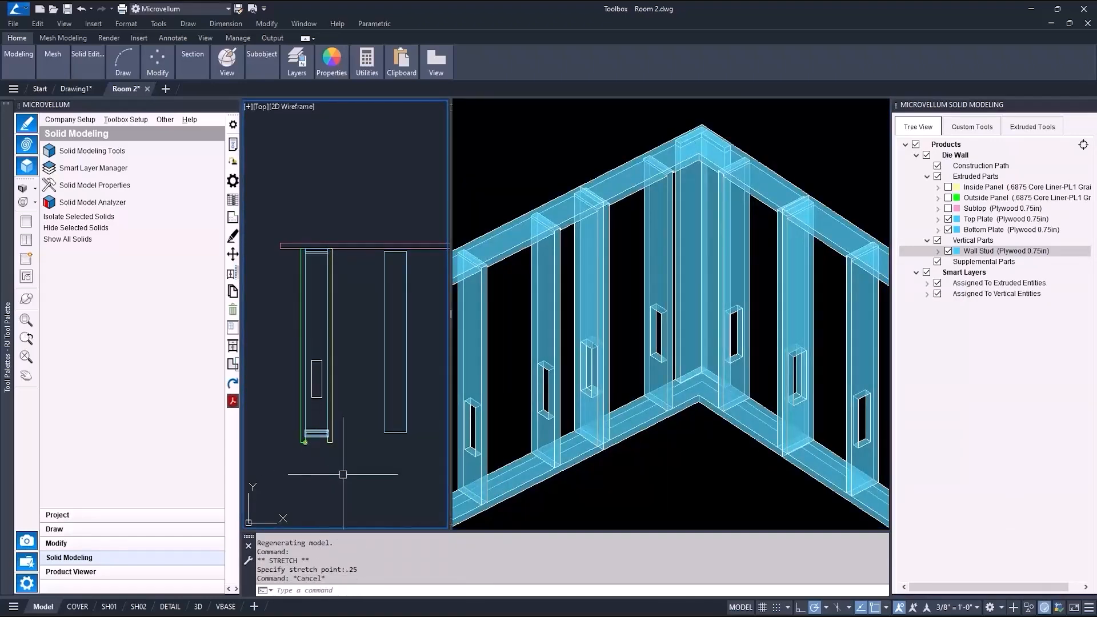
# Set the Die Wall's Product Base Point Offset Vertical to -1 and apply the change, dismissing the visual style notices.
pyautogui.click(659, 496)
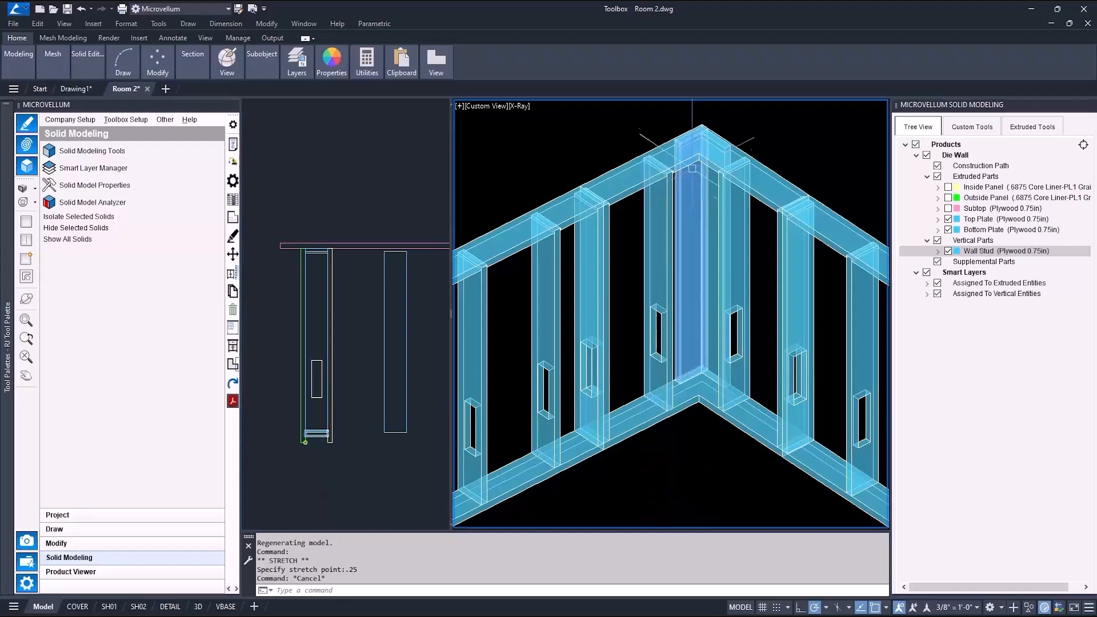
pyautogui.scroll(1, 686, 178)
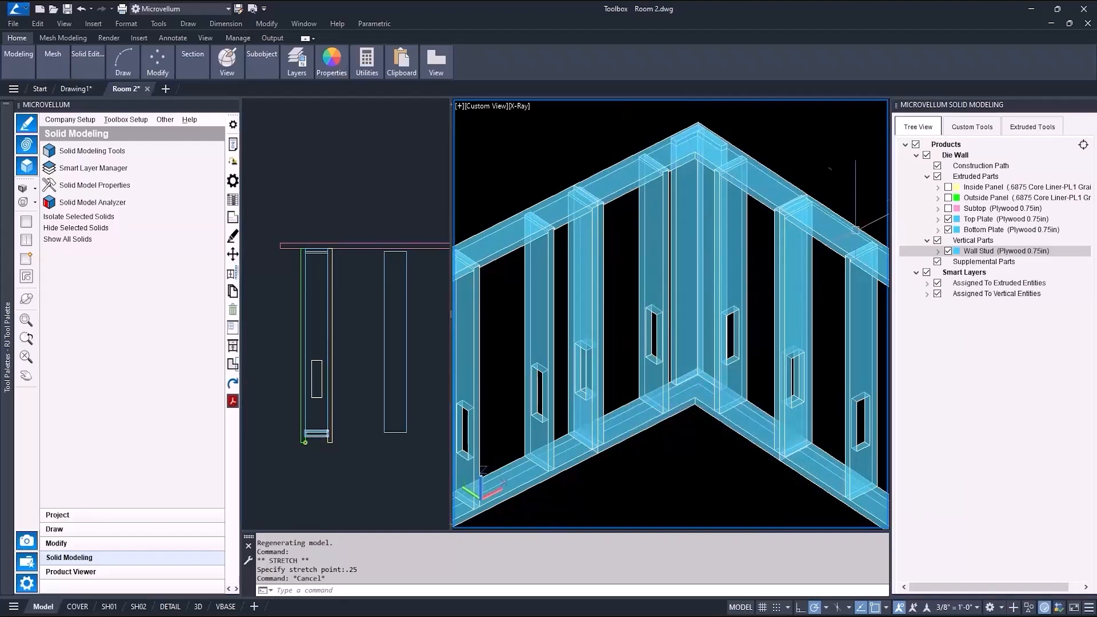
pyautogui.rightClick(951, 157)
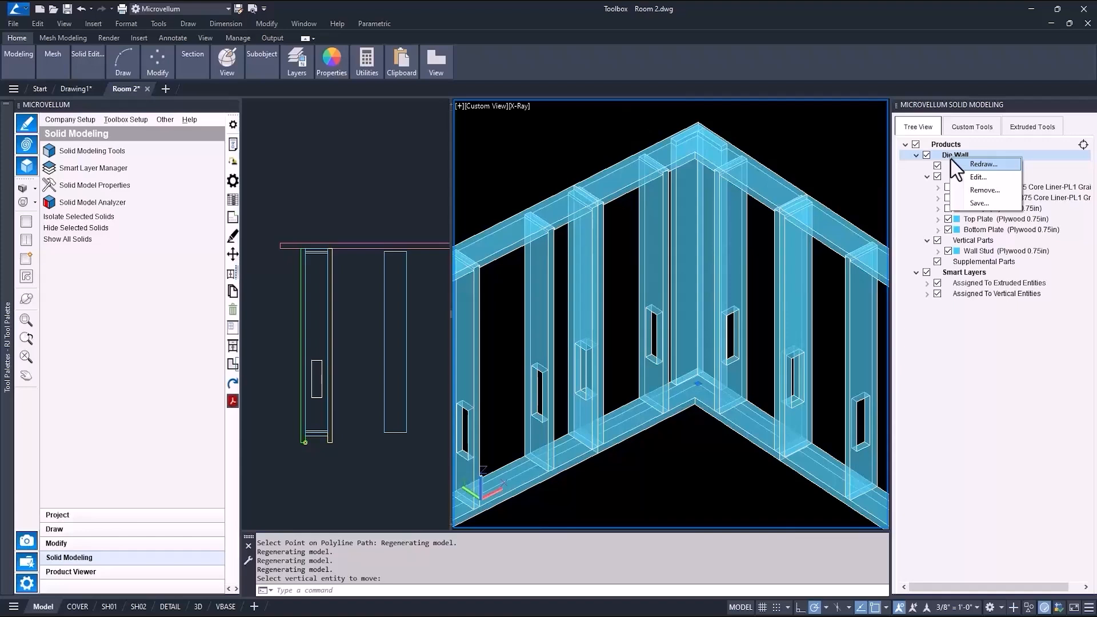
pyautogui.click(971, 177)
pyautogui.click(503, 145)
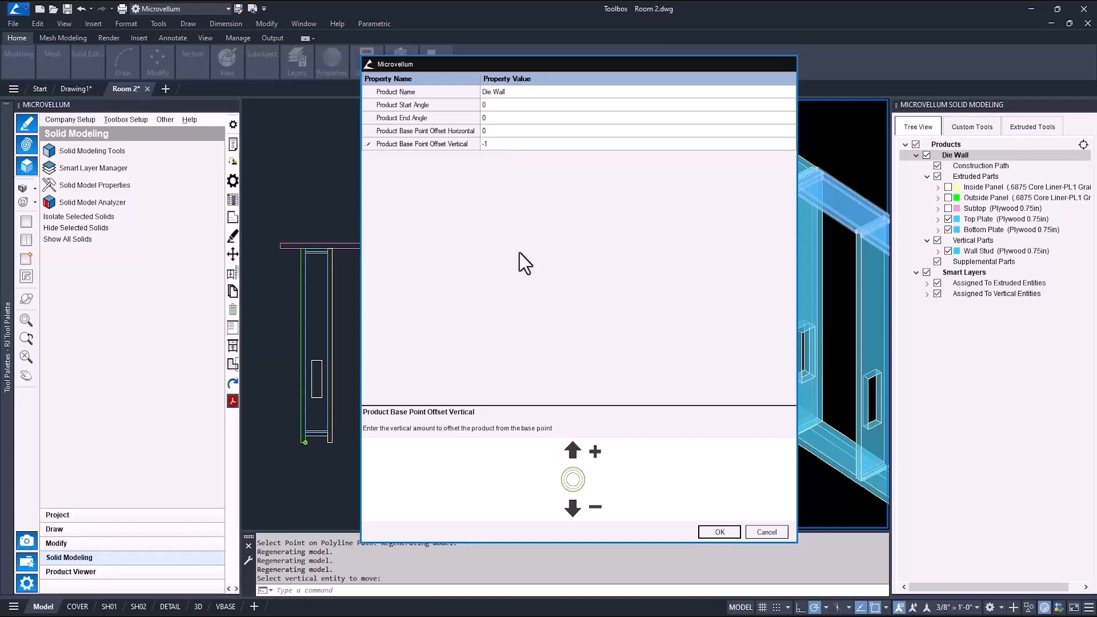
pyautogui.write('-1')
pyautogui.click(714, 530)
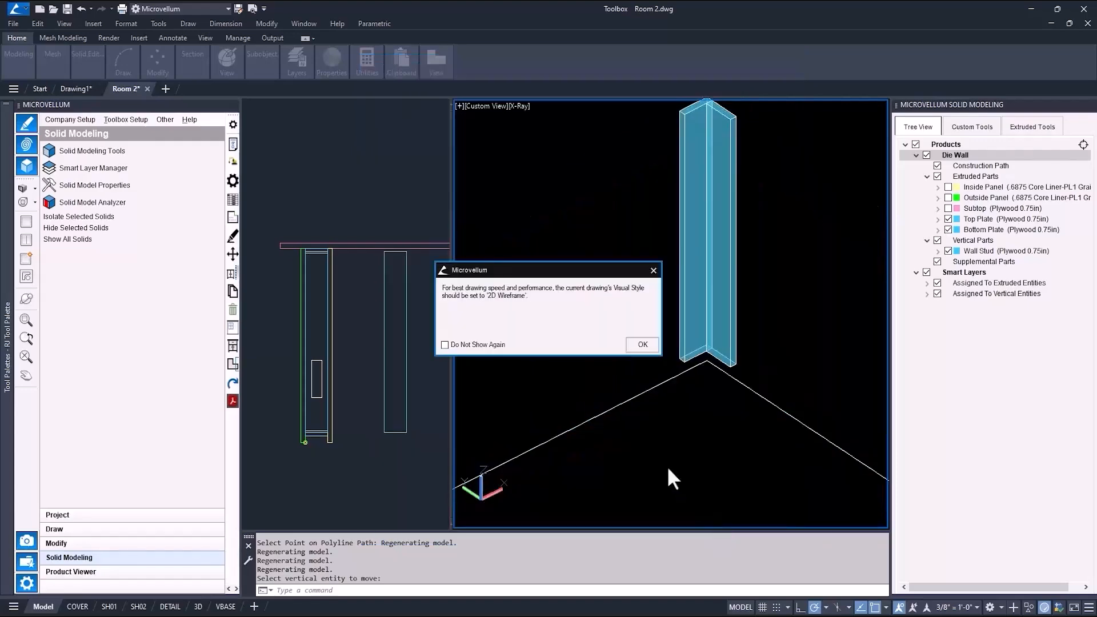
pyautogui.click(647, 349)
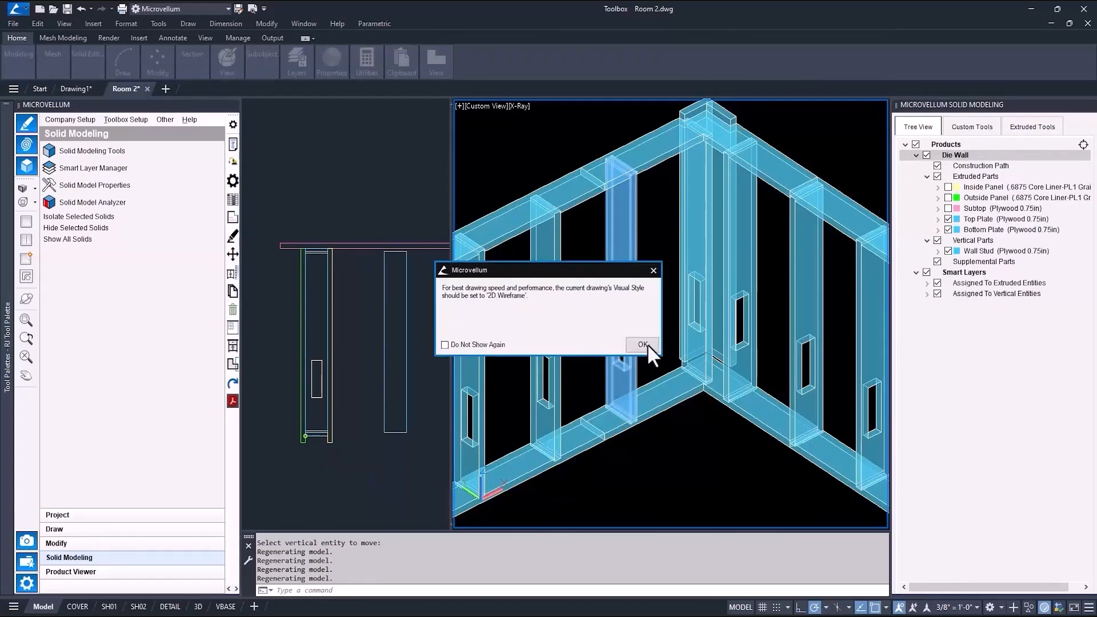
pyautogui.click(643, 345)
# Clear the Wall Stud's Vertical Joint Associates, reselect Bottom Plate as its joint association, and apply the change.
pyautogui.click(378, 433)
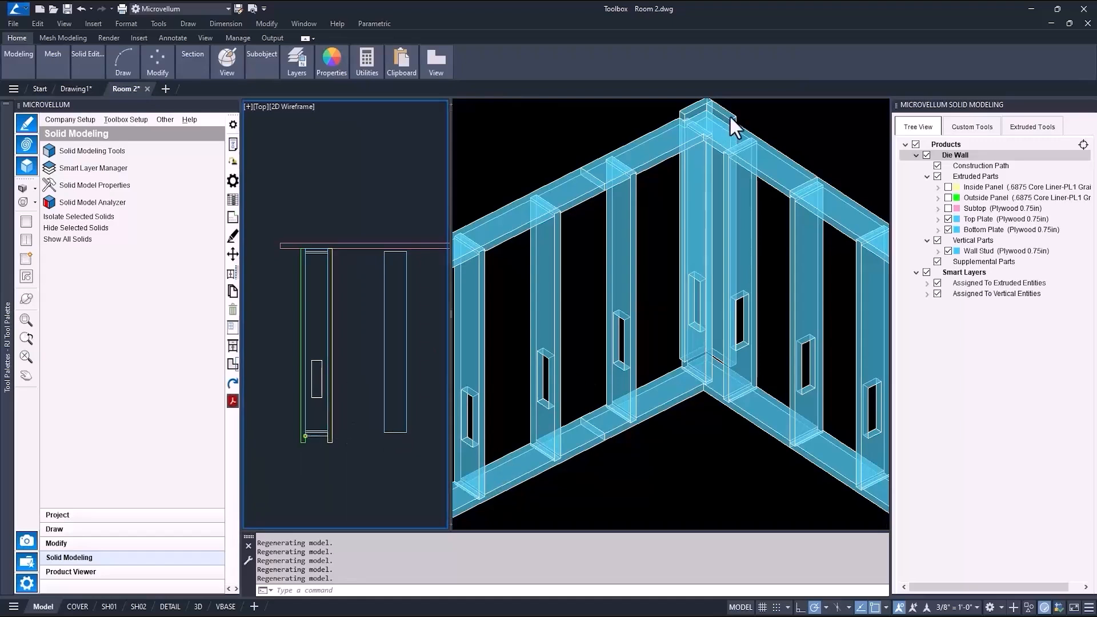
pyautogui.click(680, 438)
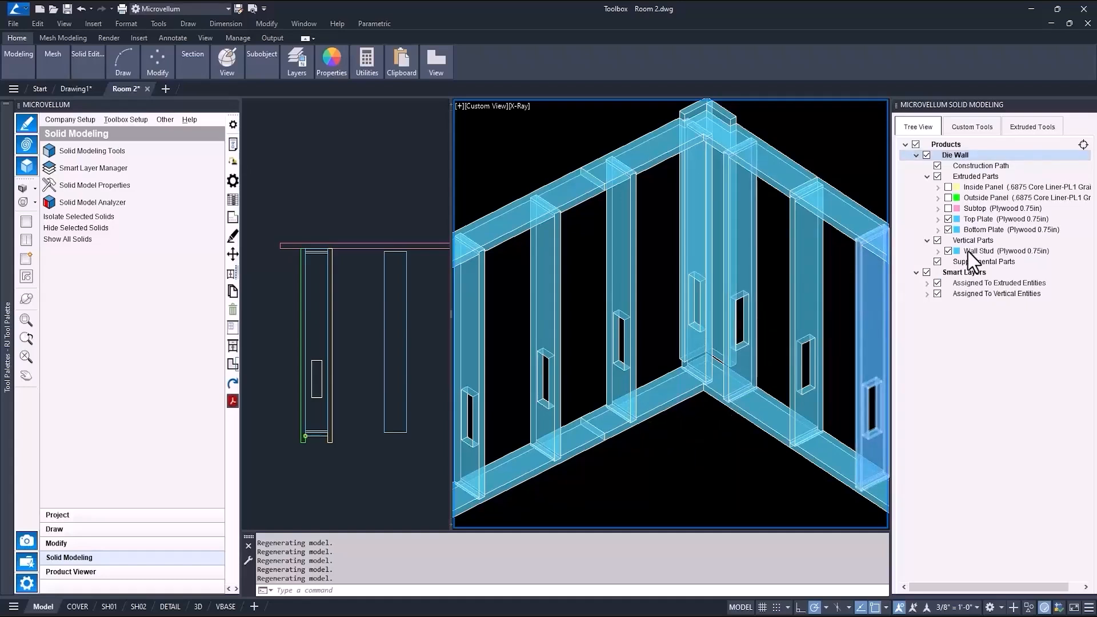
pyautogui.doubleClick(987, 253)
pyautogui.click(485, 247)
pyautogui.click(485, 247)
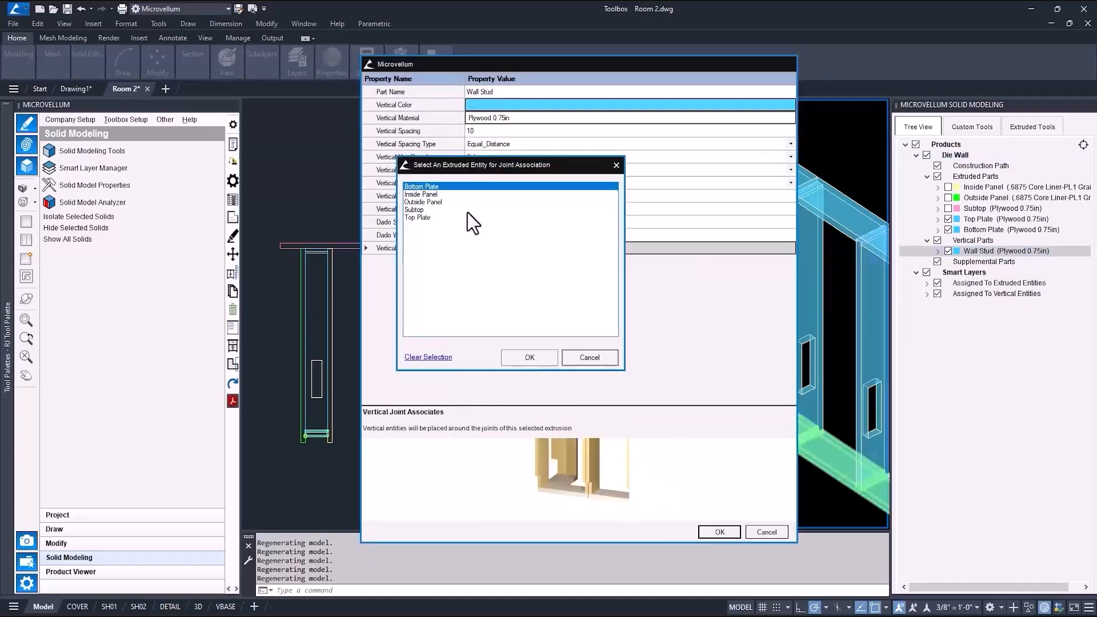
pyautogui.click(426, 357)
pyautogui.click(421, 187)
pyautogui.click(524, 358)
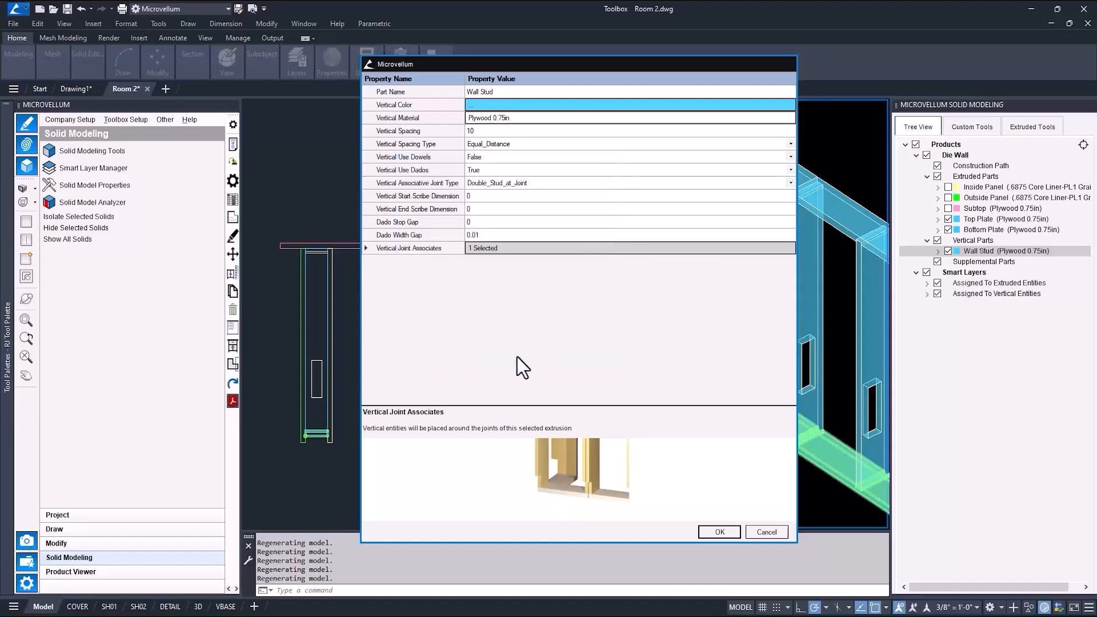
pyautogui.click(720, 531)
pyautogui.click(635, 341)
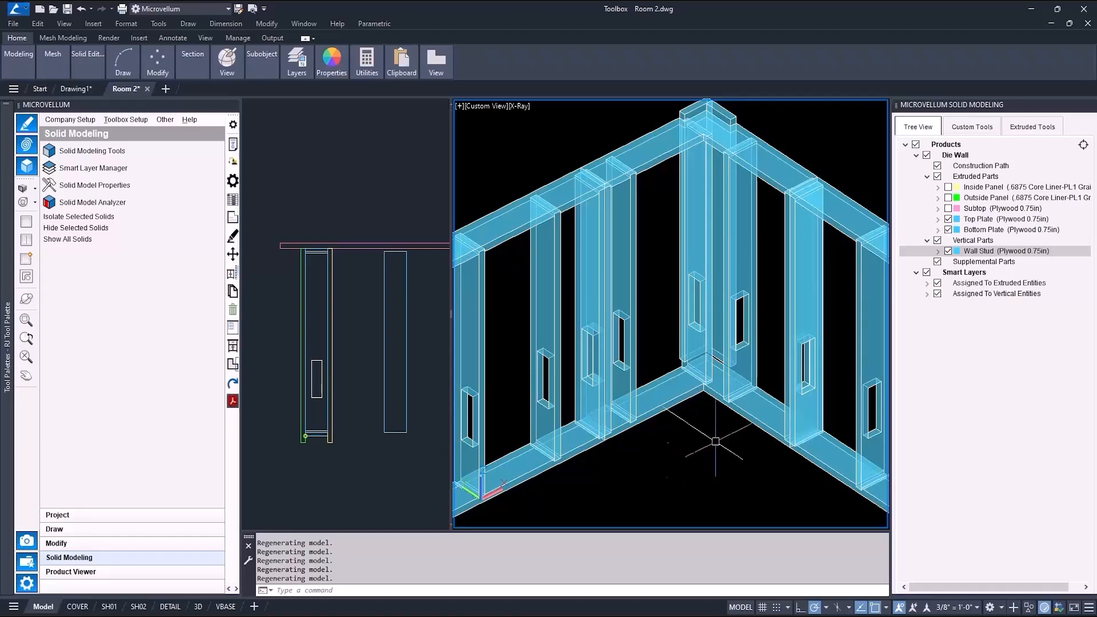
# Reposition the wall studs beside the corner and measure from the corner stud's bottom to the bottom plate's corner.
pyautogui.click(1024, 129)
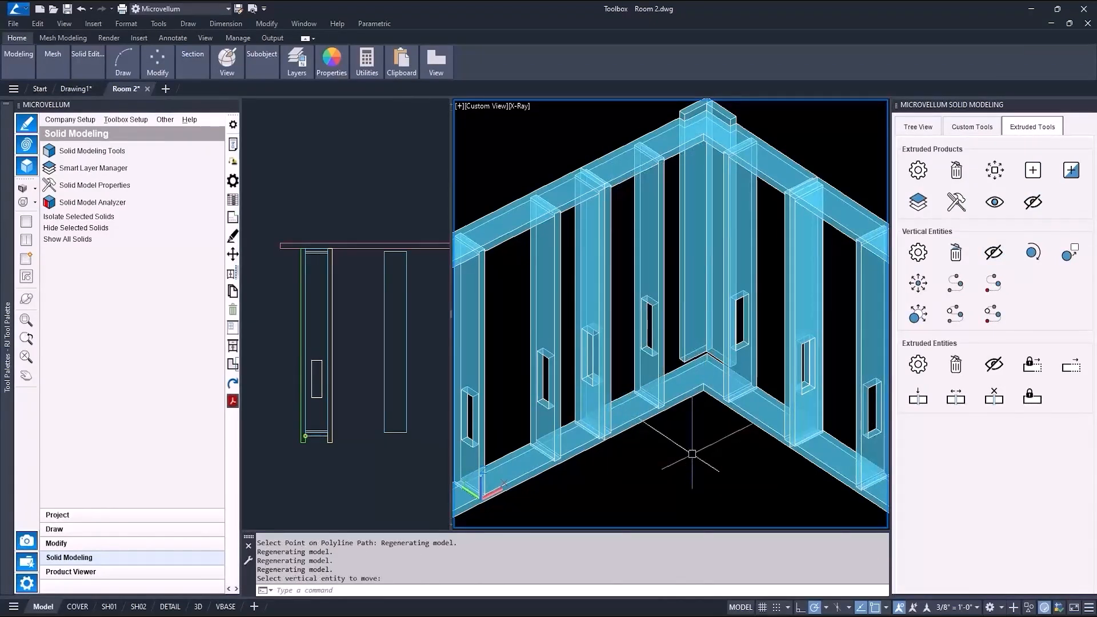
pyautogui.scroll(6, 688, 400)
pyautogui.write('di')
pyautogui.press('Return')
pyautogui.click(680, 362)
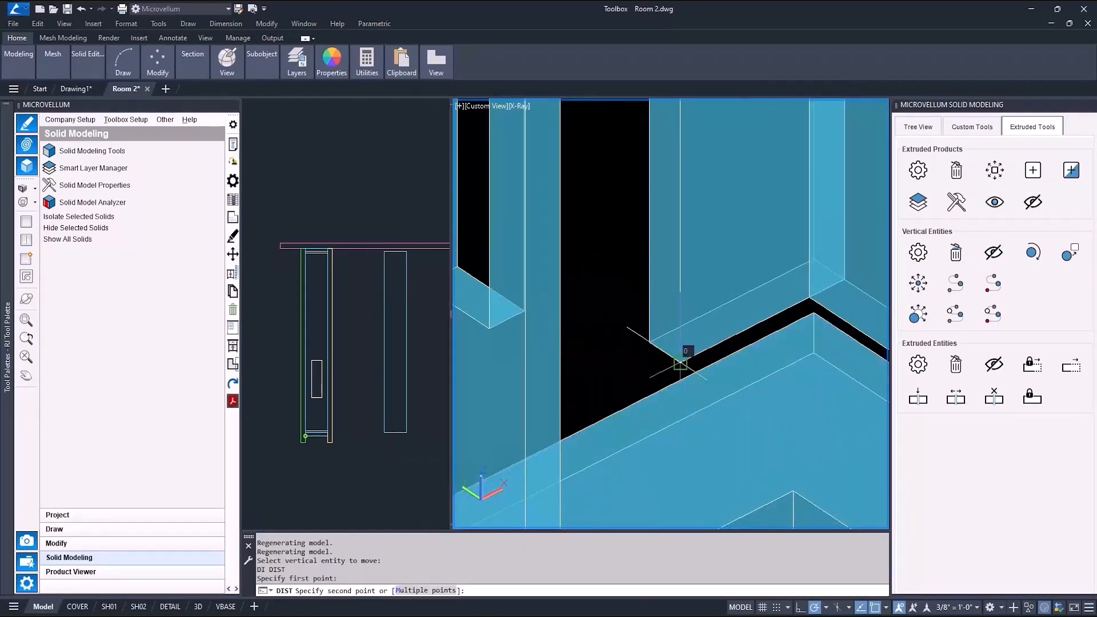
pyautogui.click(813, 312)
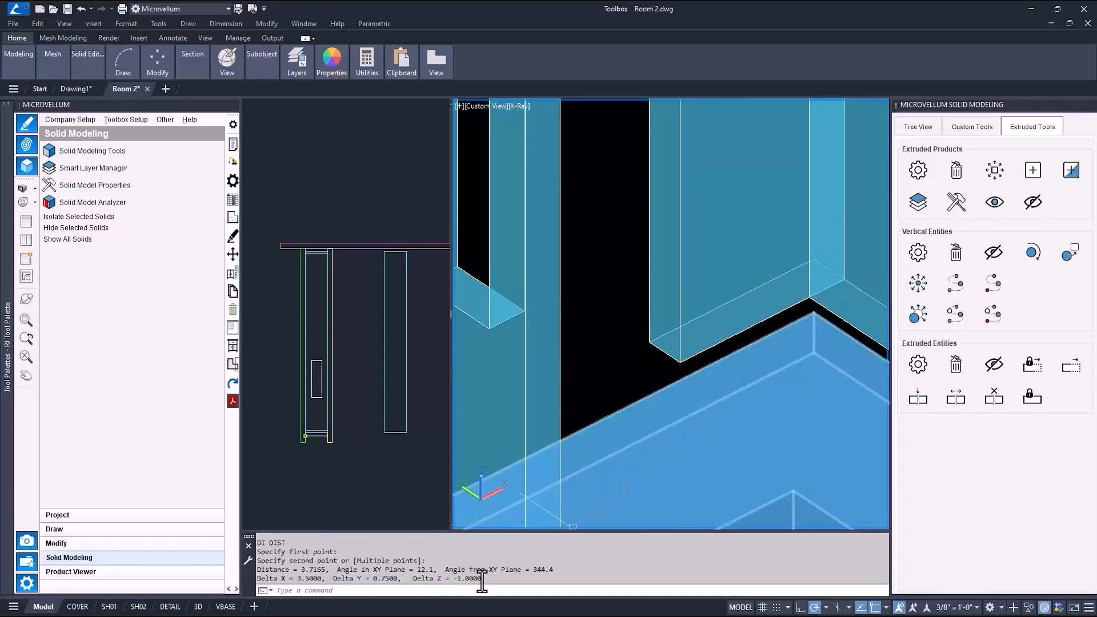
# Move the two corner studs down by 1 so they sit on the bottom plate.
pyautogui.click(941, 293)
pyautogui.click(857, 308)
pyautogui.click(778, 281)
pyautogui.press('Return')
pyautogui.click(608, 297)
pyautogui.write('1')
pyautogui.press('Return')
pyautogui.click(640, 344)
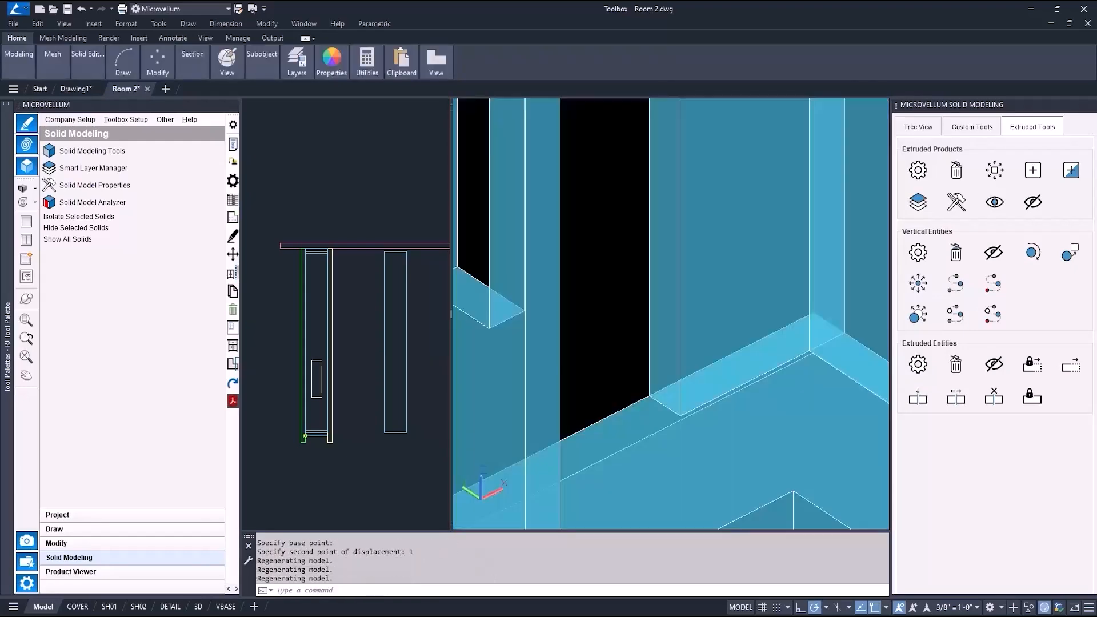
# Move the two corner studs down another .25 into the bottom plate.
pyautogui.scroll(-4, 646, 368)
pyautogui.scroll(5, 646, 146)
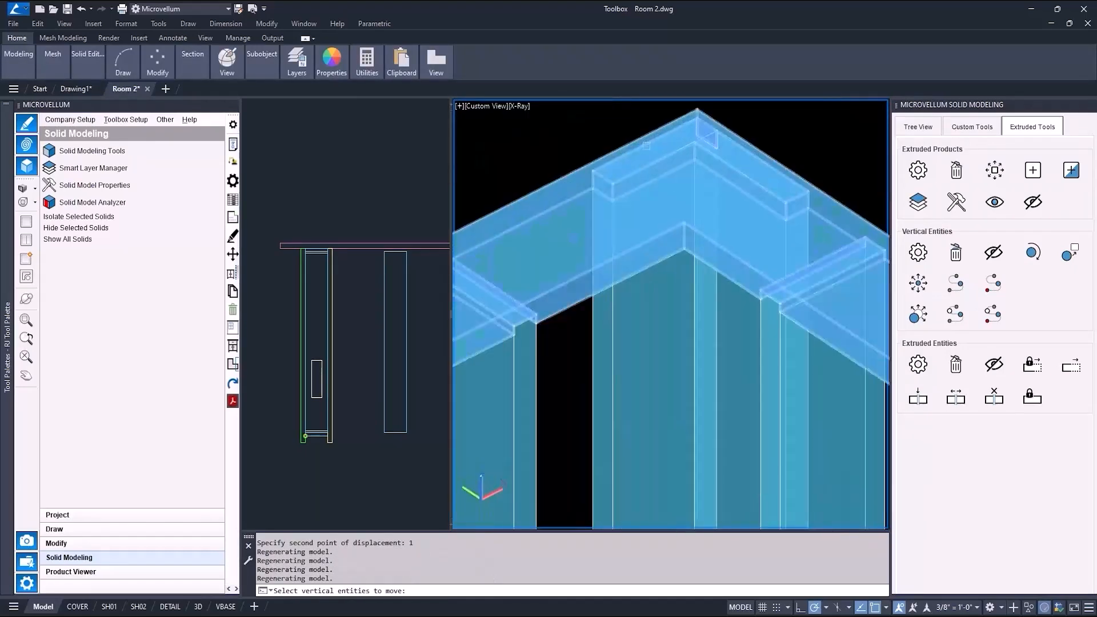
pyautogui.press('Escape')
pyautogui.press('Escape')
pyautogui.click(641, 153)
pyautogui.press('Delete')
pyautogui.click(918, 283)
pyautogui.click(720, 332)
pyautogui.click(638, 331)
pyautogui.press('Return')
pyautogui.click(568, 348)
pyautogui.click(568, 403)
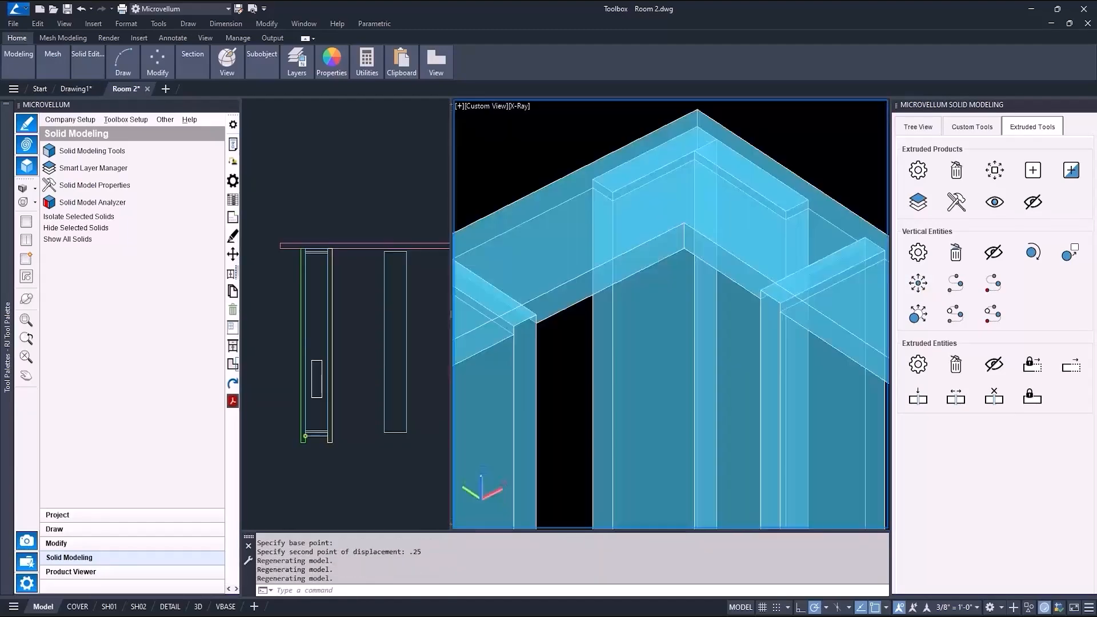
pyautogui.press('Escape')
# Inspect the corner joints, switch the 3D view to the Conceptual visual style, and hide the Outside Panel.
pyautogui.keyDown('shift'); pyautogui.moveTo(716, 228); pyautogui.dragTo(634, 352, button='middle'); pyautogui.keyUp('shift')
pyautogui.scroll(3, 634, 353)
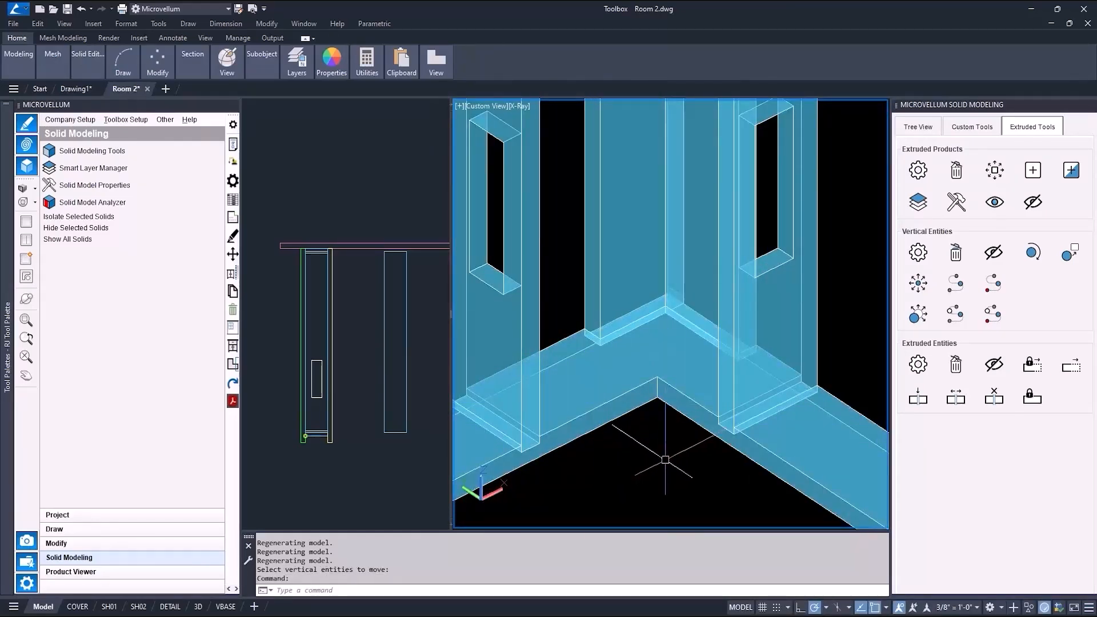
pyautogui.scroll(-6, 658, 367)
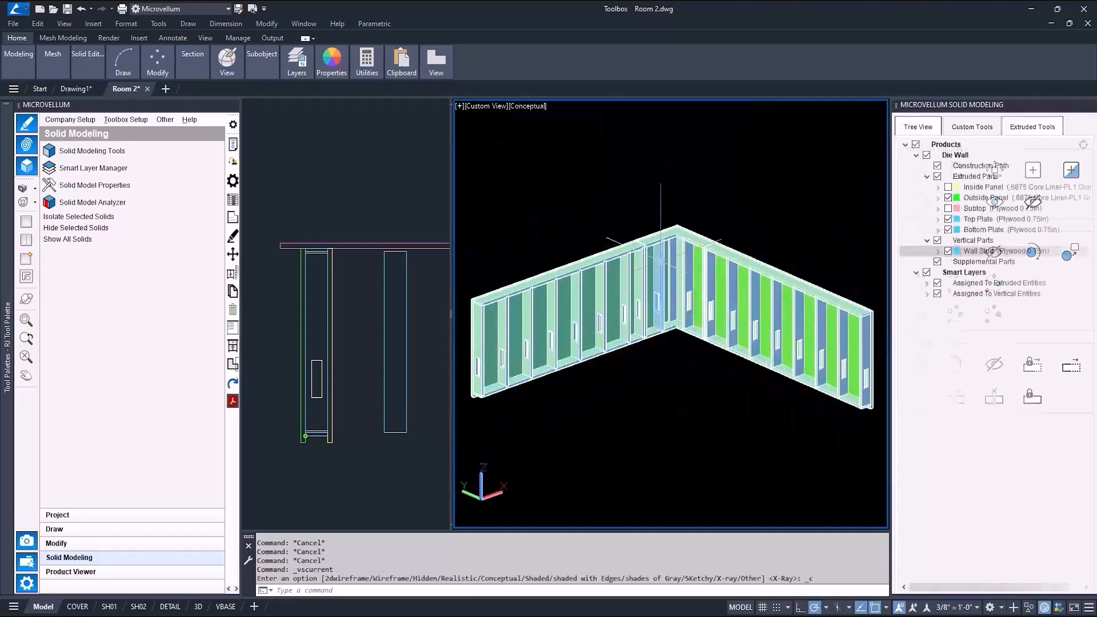
pyautogui.scroll(8, 660, 247)
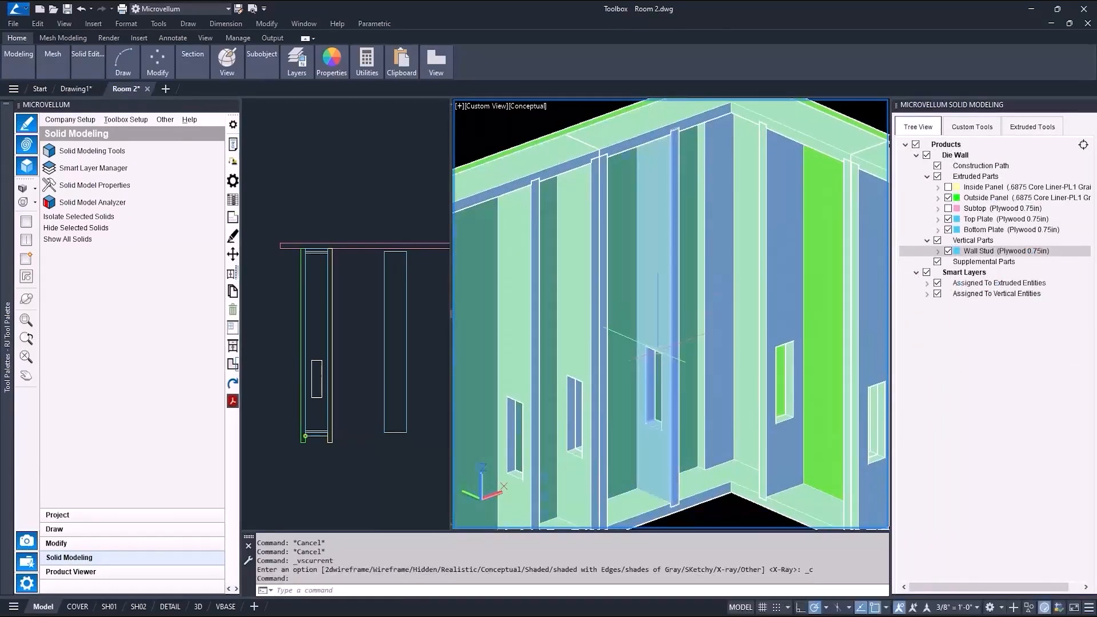
pyautogui.click(947, 198)
# Set Vertical Use Dowels to True for the Wall Stud and apply the change, dismissing the visual style notice.
pyautogui.rightClick(983, 257)
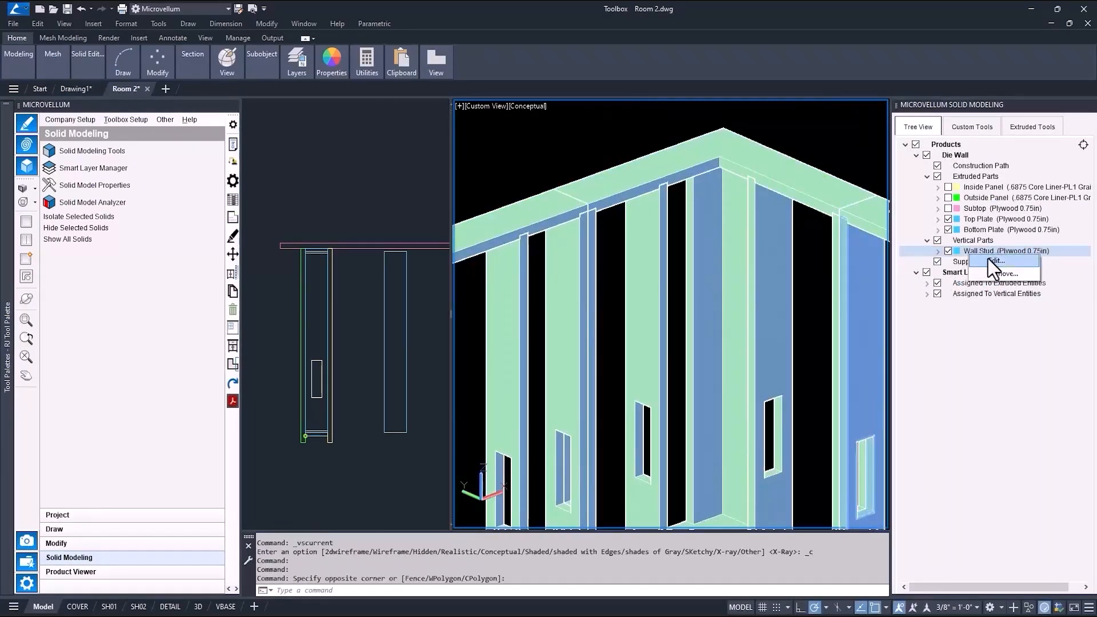
pyautogui.click(993, 261)
pyautogui.click(487, 160)
pyautogui.click(484, 166)
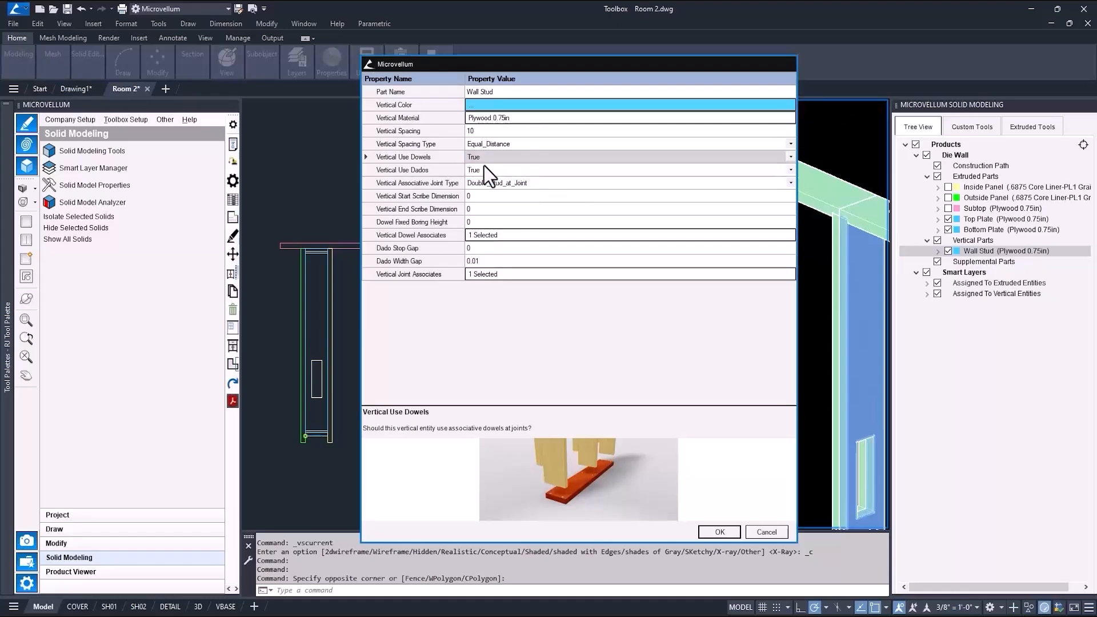
pyautogui.click(719, 532)
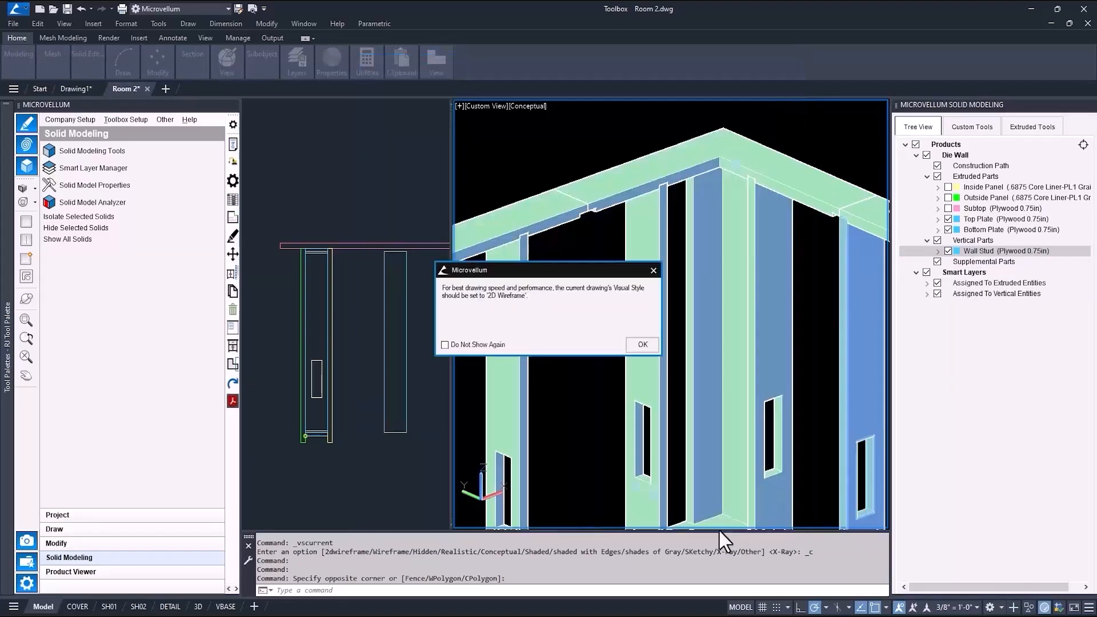
pyautogui.click(636, 344)
# Stretch both ends of the wall stud's profile back to the inner edges of the top and bottom plates.
pyautogui.click(311, 257)
pyautogui.scroll(10, 310, 257)
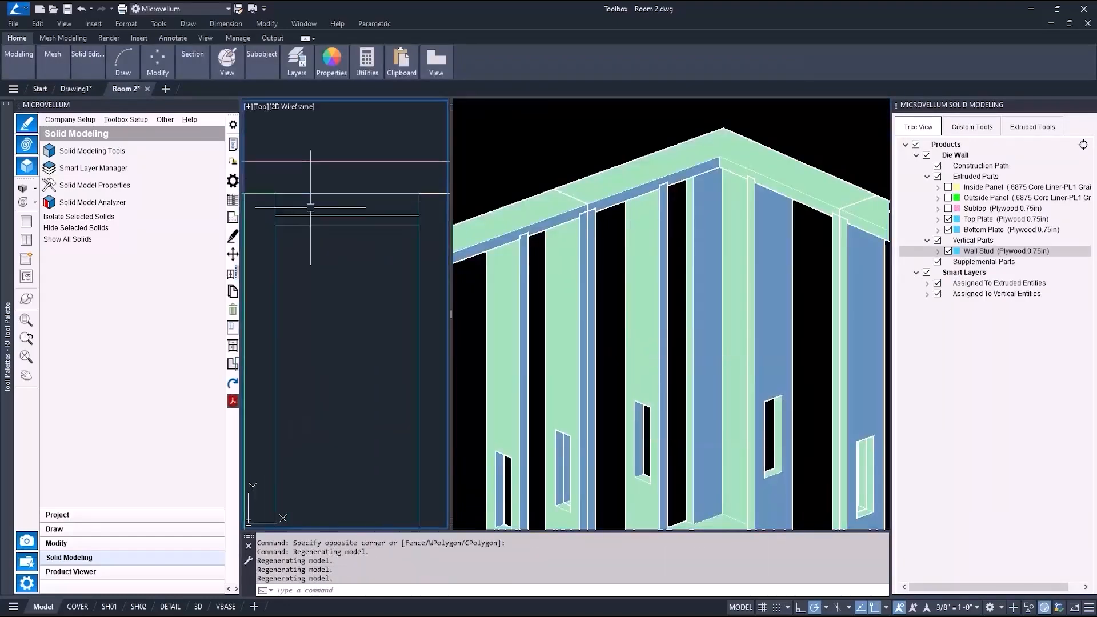
pyautogui.click(309, 218)
pyautogui.click(368, 219)
pyautogui.click(368, 236)
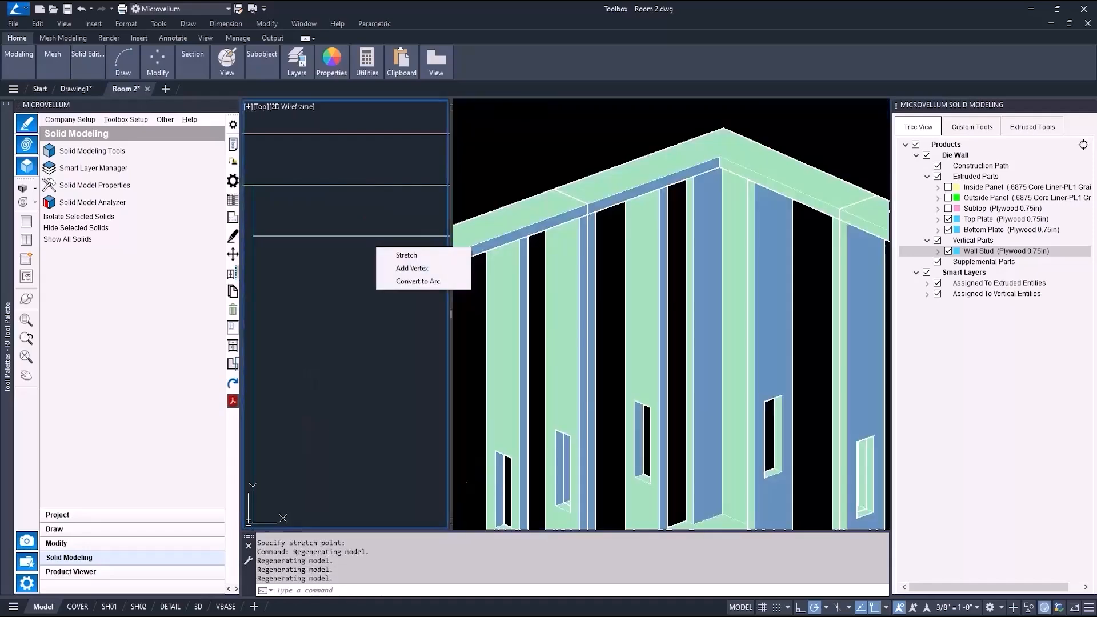
pyautogui.scroll(-8, 367, 222)
pyautogui.scroll(6, 366, 403)
pyautogui.click(365, 381)
pyautogui.click(355, 382)
pyautogui.click(355, 376)
pyautogui.press('Escape')
pyautogui.scroll(-5, 350, 392)
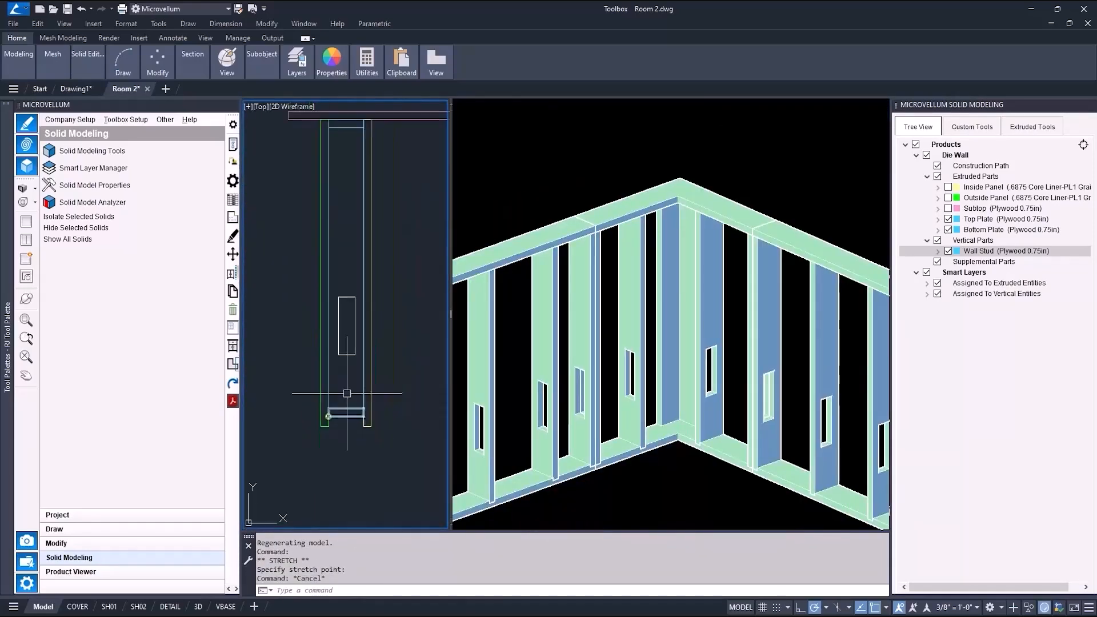
pyautogui.press('Escape')
pyautogui.press('Escape')
# Draw a dowel rectangle .19685 wide by .625 high in the open space beside the wall section.
pyautogui.write('rec')
pyautogui.press('Return')
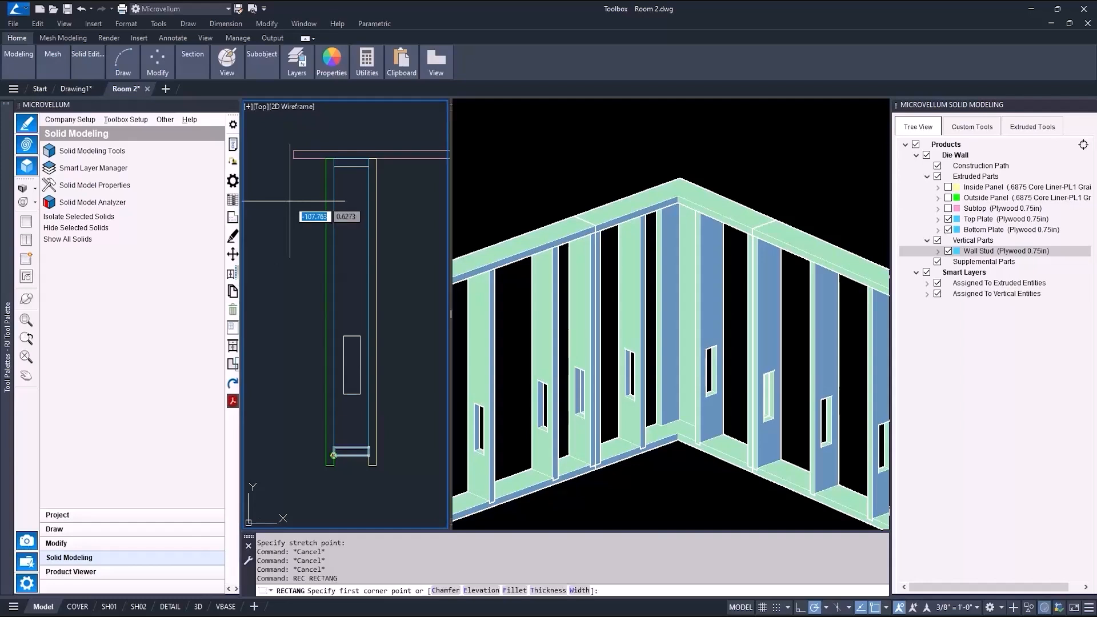
pyautogui.click(287, 203)
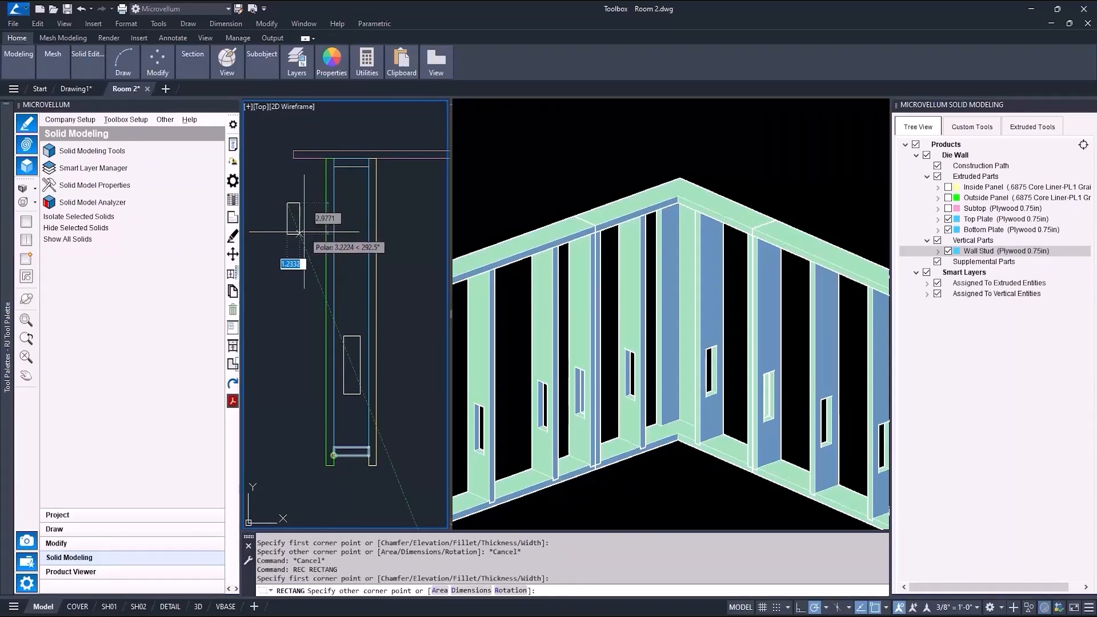
pyautogui.write('.19685')
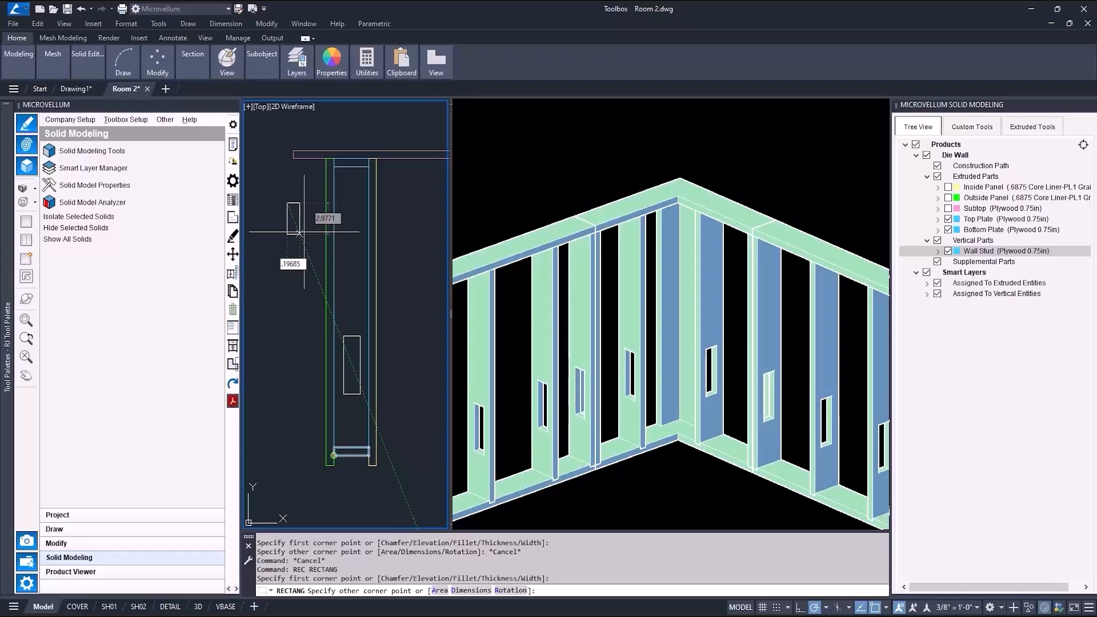
pyautogui.press('Tab')
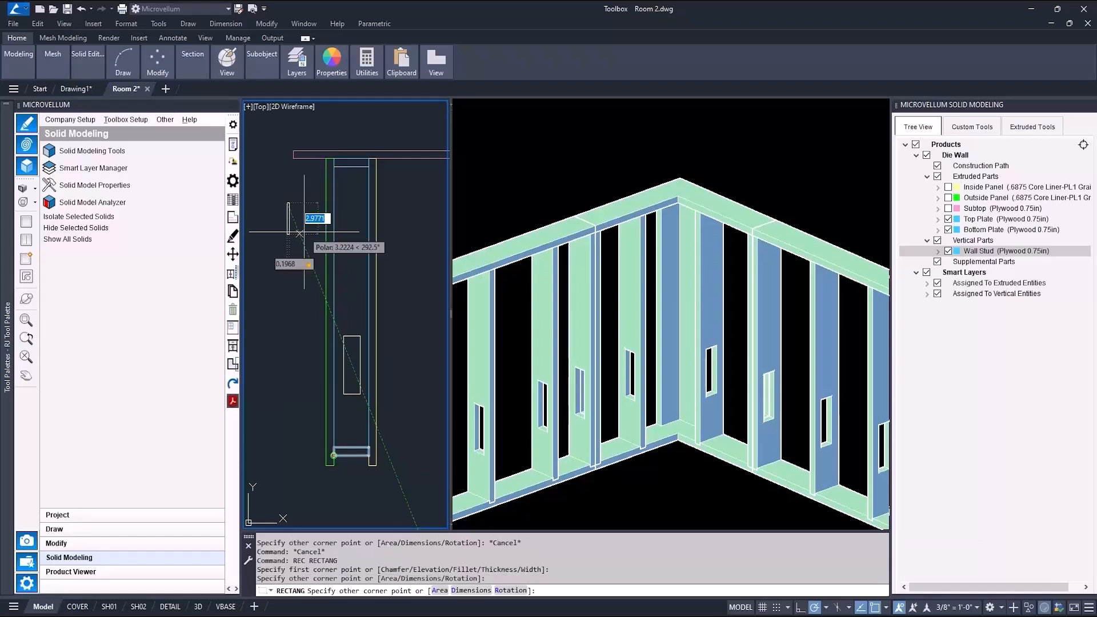
pyautogui.write('.625')
pyautogui.press('Return')
# Move the small dowel rectangle by its edge midpoint onto the midpoint of the top plate's underside.
pyautogui.scroll(5, 304, 232)
pyautogui.write('m')
pyautogui.press('Return')
pyautogui.click(289, 200)
pyautogui.scroll(4, 290, 202)
pyautogui.press('Return')
pyautogui.click(289, 194)
pyautogui.scroll(-6, 287, 213)
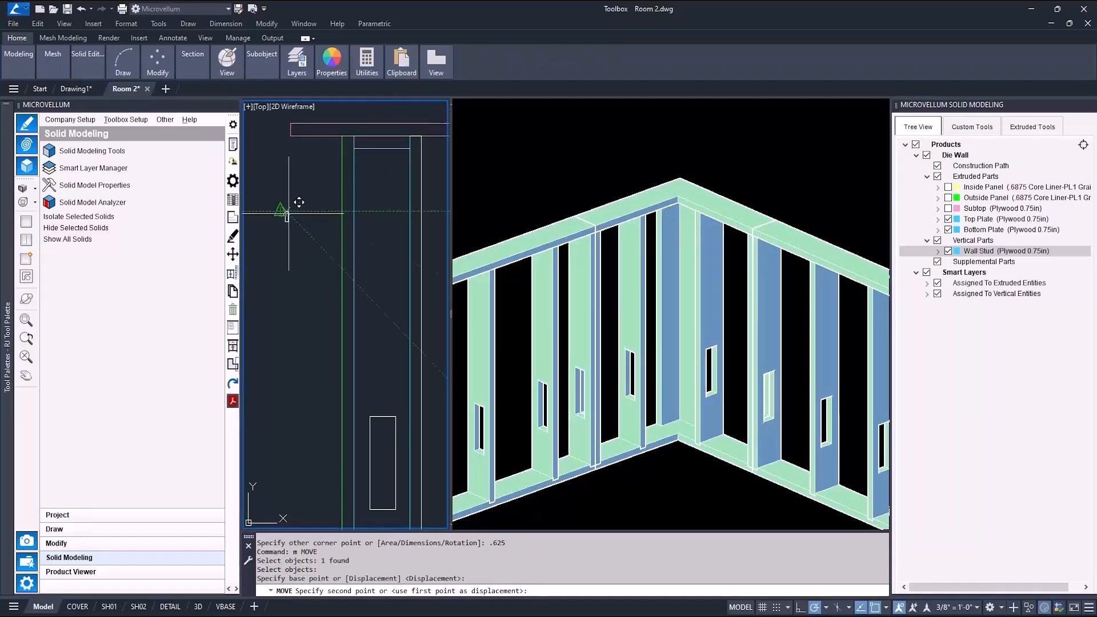
pyautogui.click(381, 150)
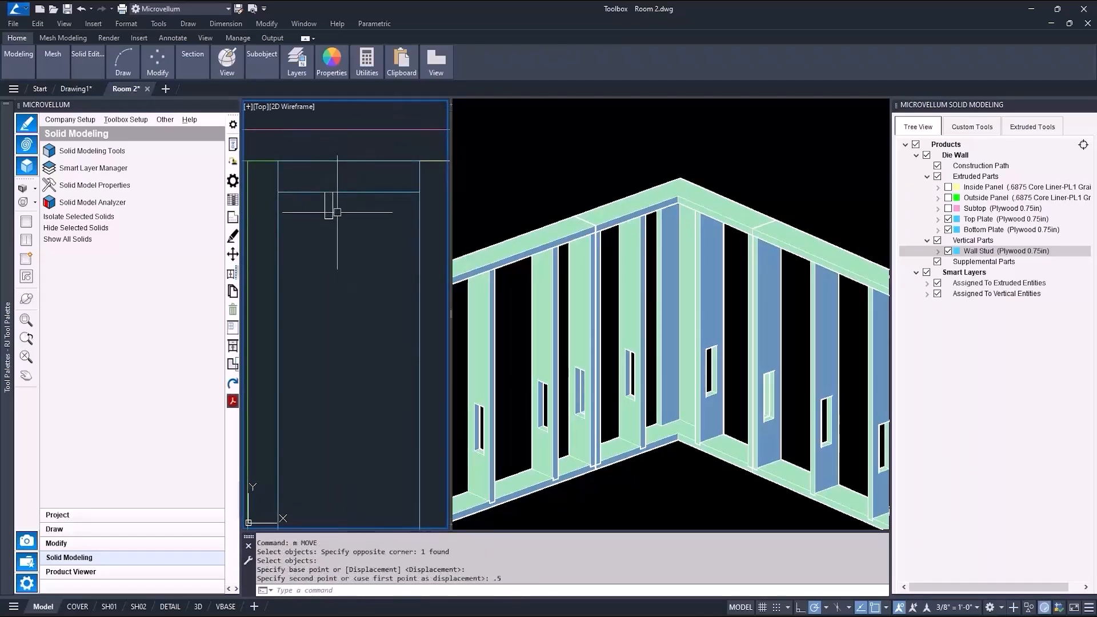
# Stretch the dowel rectangle's upper edge .375 up into the top plate.
pyautogui.click(326, 215)
pyautogui.click(329, 192)
pyautogui.write('.375')
pyautogui.press('Return')
pyautogui.press('Escape')
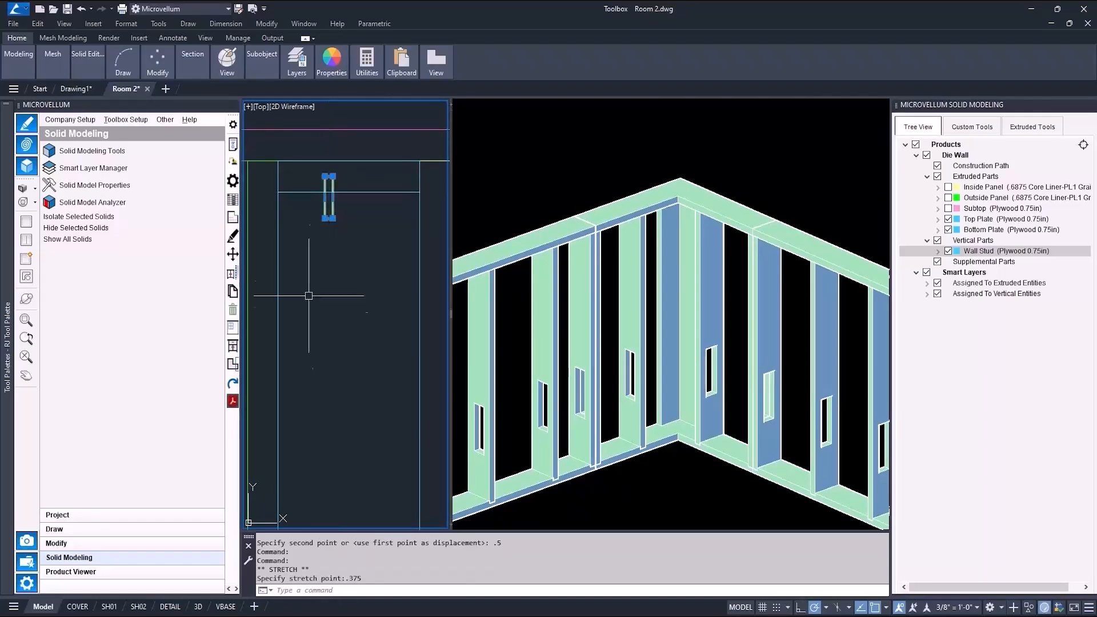
# Copy the dowel rectangle horizontally by 1 to make a pair at the top plate.
pyautogui.write('co')
pyautogui.press('Return')
pyautogui.click(327, 220)
pyautogui.press('Return')
pyautogui.click(372, 276)
pyautogui.write('1')
pyautogui.press('Return')
pyautogui.press('Return')
# Mirror both dowel rectangles down to the bottom plate, keeping the originals.
pyautogui.write('mi')
pyautogui.press('Return')
pyautogui.moveTo(372, 416); pyautogui.dragTo(378, 379, button='middle')
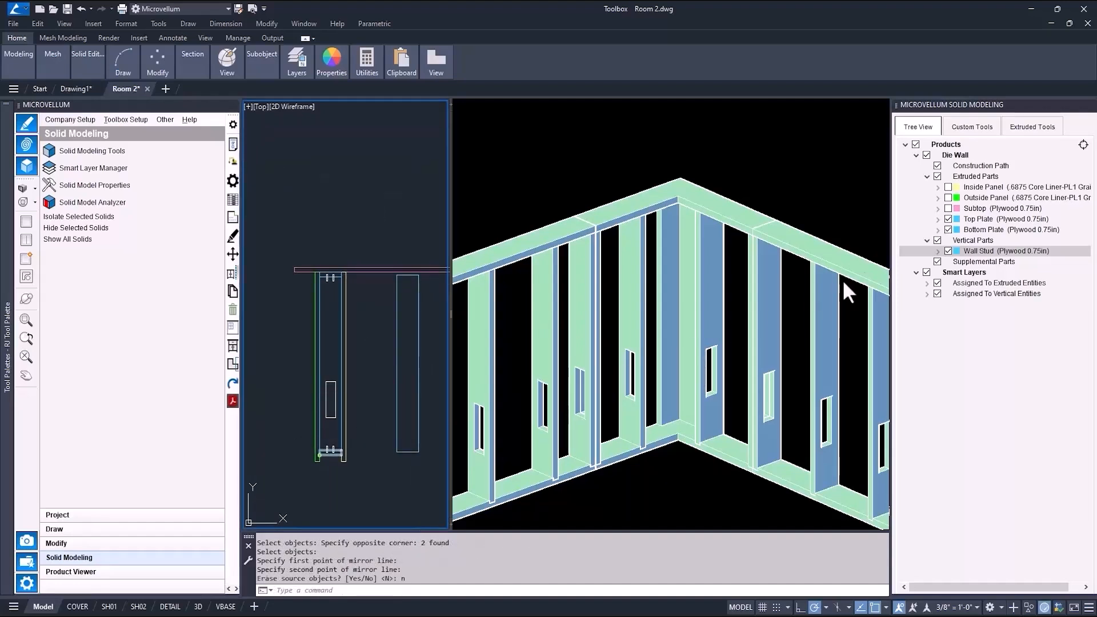
# Assign the four dowel rectangles at the top and bottom plates as the Wall Stud's Vertical Dowel Associates and apply the change.
pyautogui.doubleClick(988, 252)
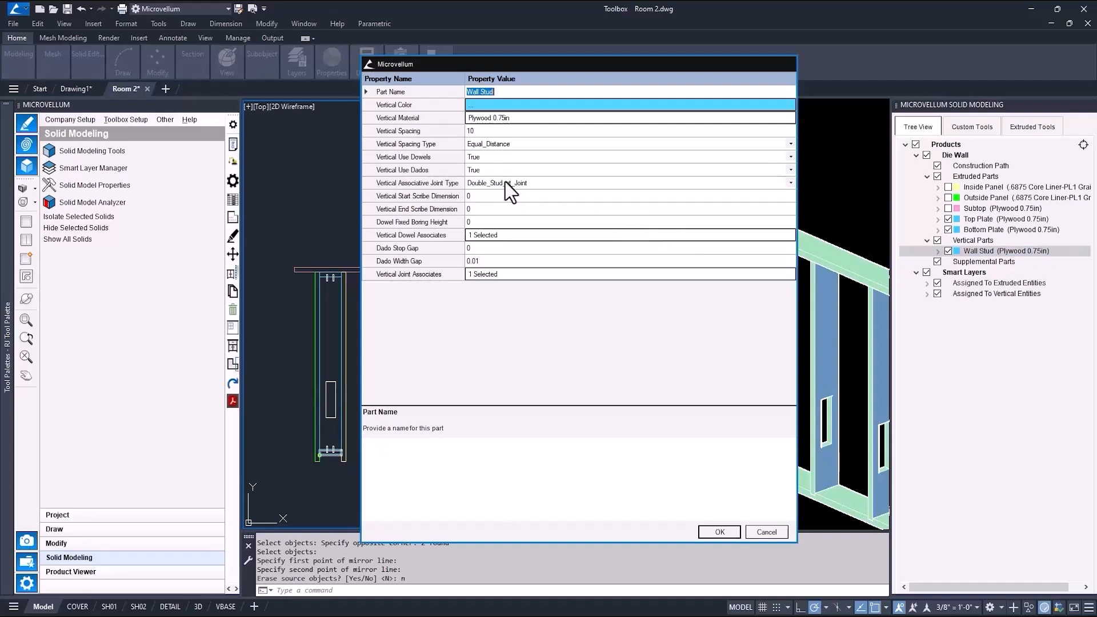
pyautogui.press('Return')
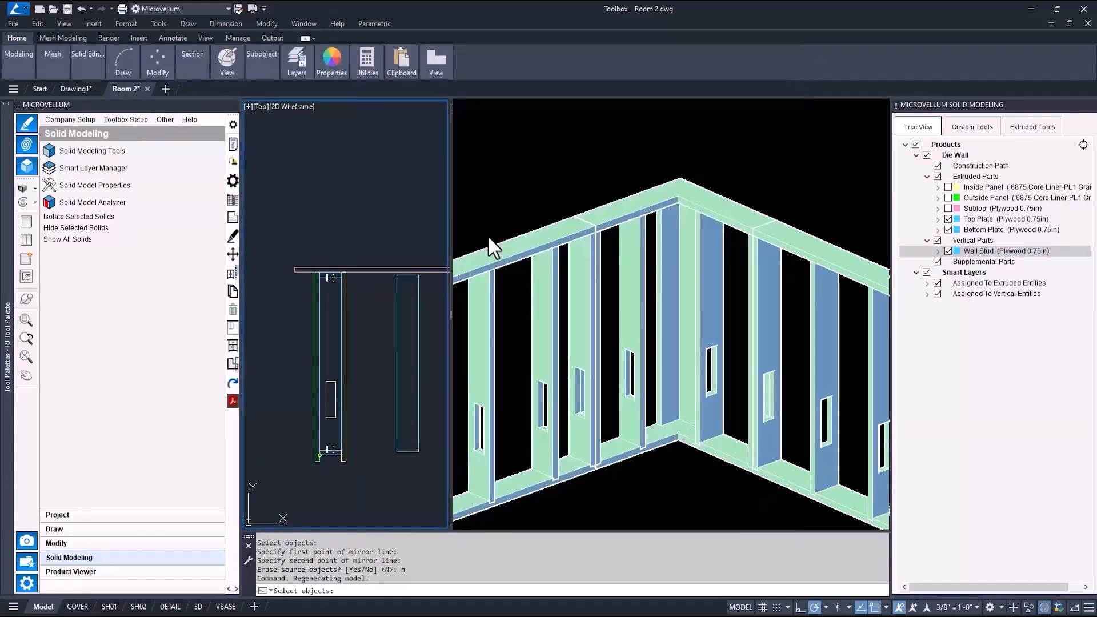
pyautogui.click(325, 252)
pyautogui.click(344, 302)
pyautogui.click(324, 438)
pyautogui.click(343, 461)
pyautogui.press('Return')
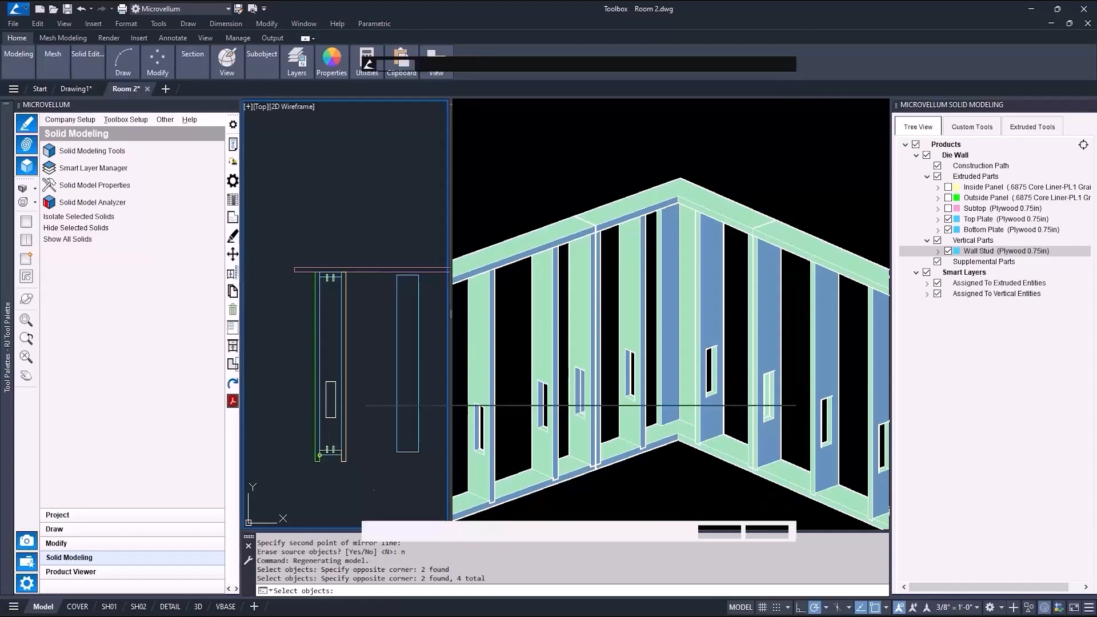
pyautogui.click(714, 533)
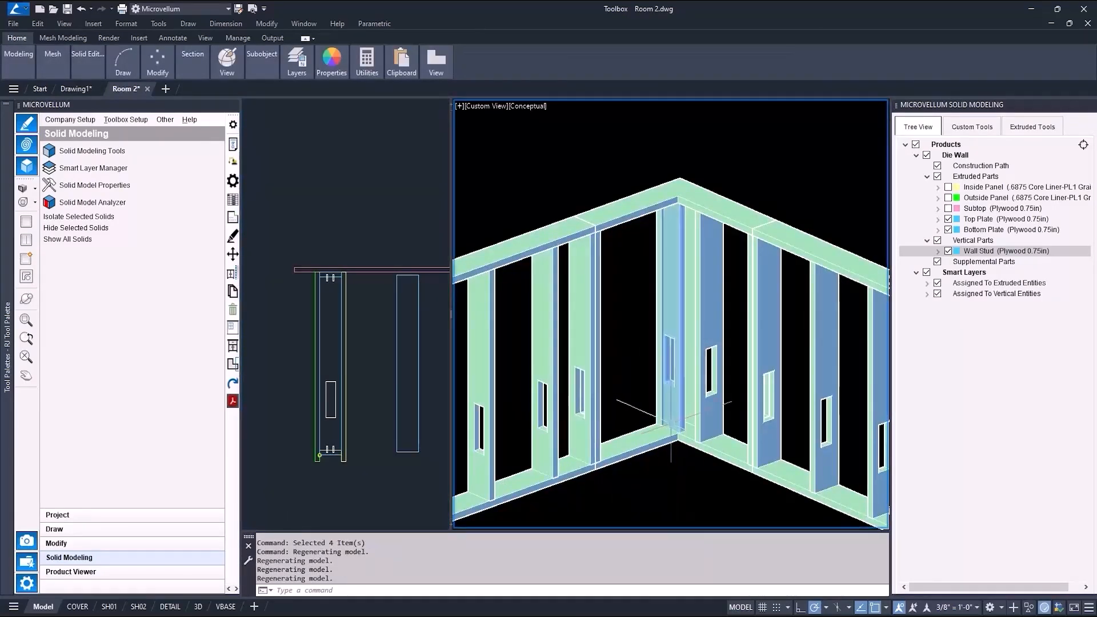
pyautogui.click(1033, 129)
pyautogui.click(918, 283)
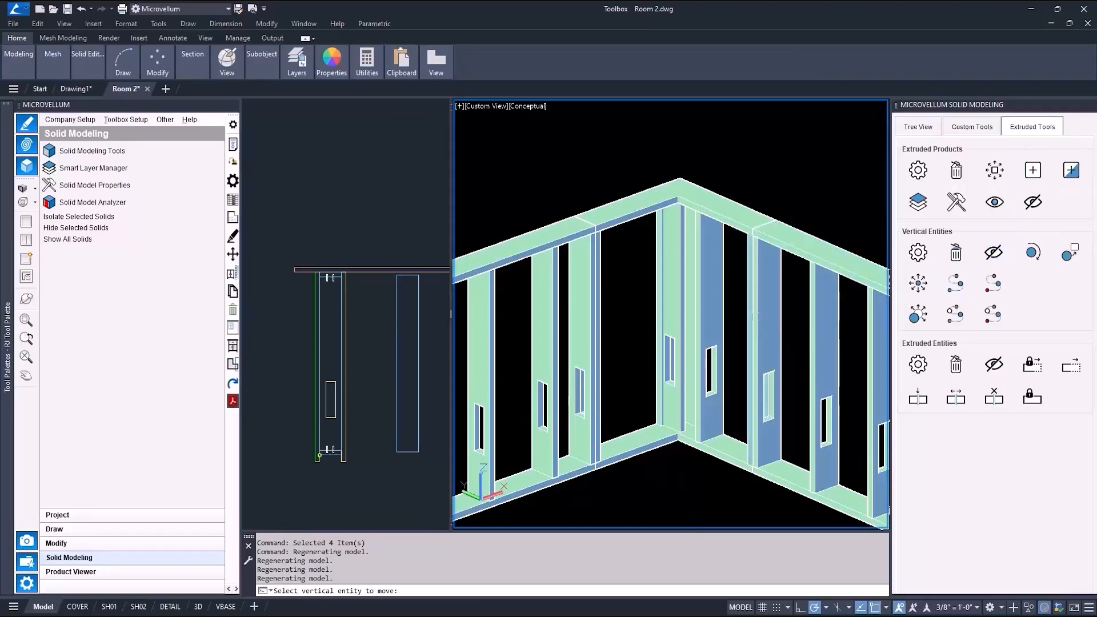
pyautogui.click(672, 394)
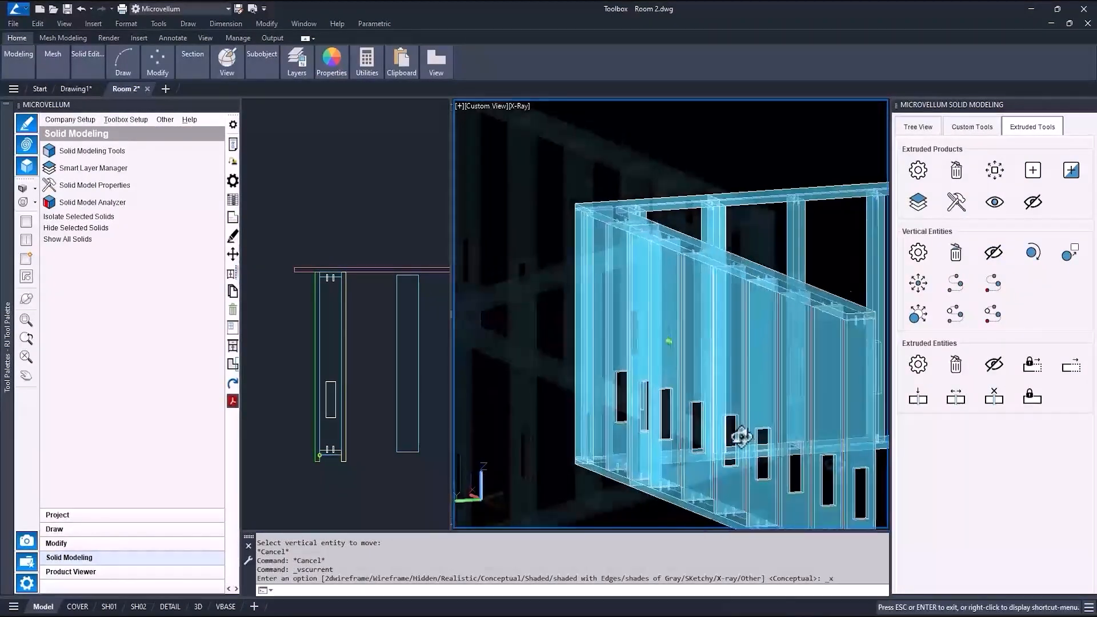
# Set the Wall Stud's Dado Stop Gap to .01 and apply the change, dismissing the visual style notice.
pyautogui.keyDown('shift'); pyautogui.moveTo(742, 437); pyautogui.dragTo(845, 452, button='middle'); pyautogui.keyUp('shift')
pyautogui.scroll(6, 771, 217)
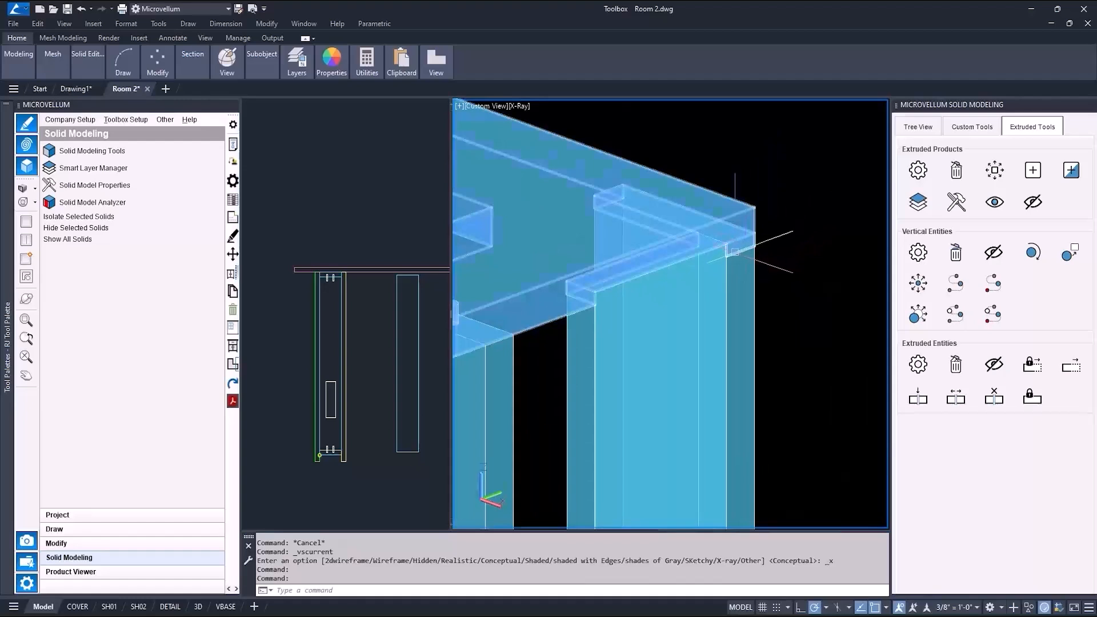
pyautogui.click(919, 127)
pyautogui.rightClick(972, 251)
pyautogui.click(985, 259)
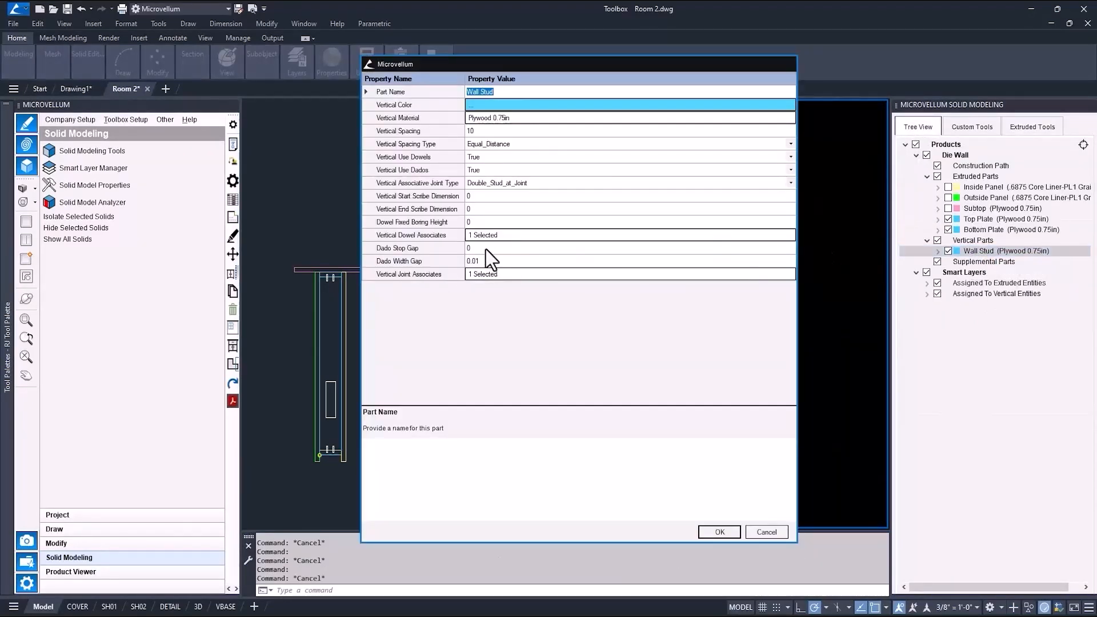
pyautogui.click(486, 248)
pyautogui.write('.01')
pyautogui.press('Return')
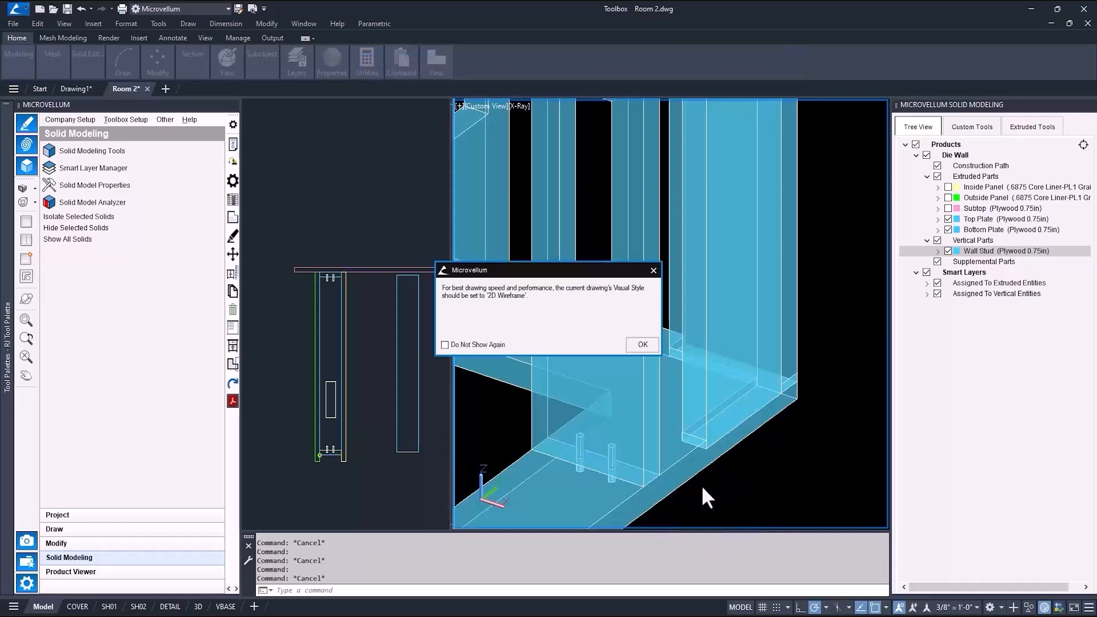
pyautogui.click(641, 345)
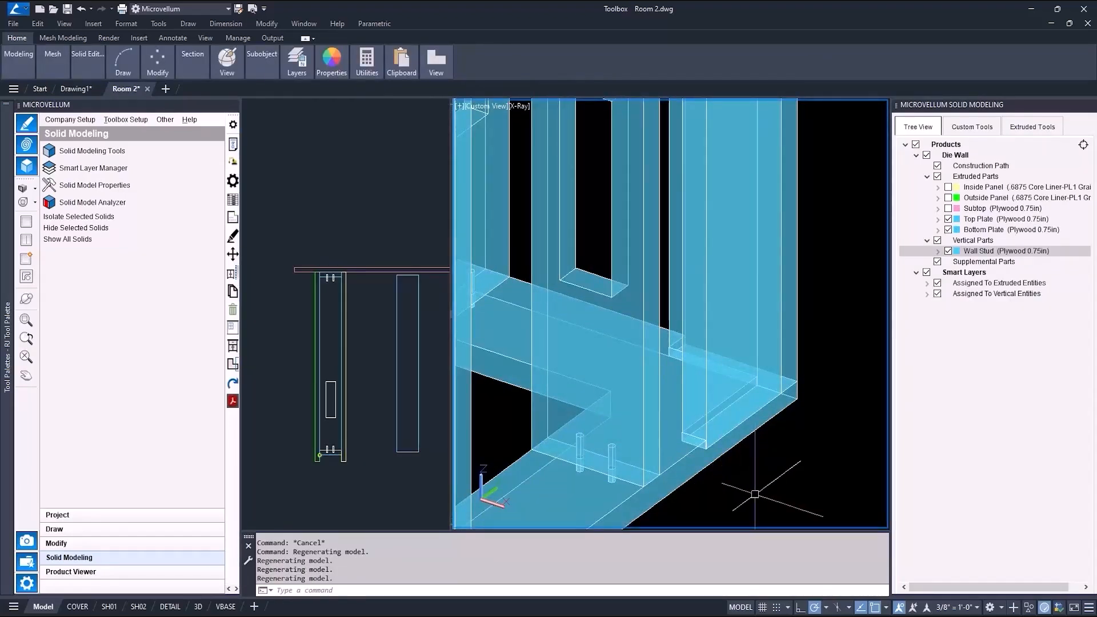
pyautogui.scroll(-6, 753, 487)
pyautogui.keyDown('shift'); pyautogui.moveTo(674, 434); pyautogui.dragTo(800, 418, button='middle'); pyautogui.keyUp('shift')
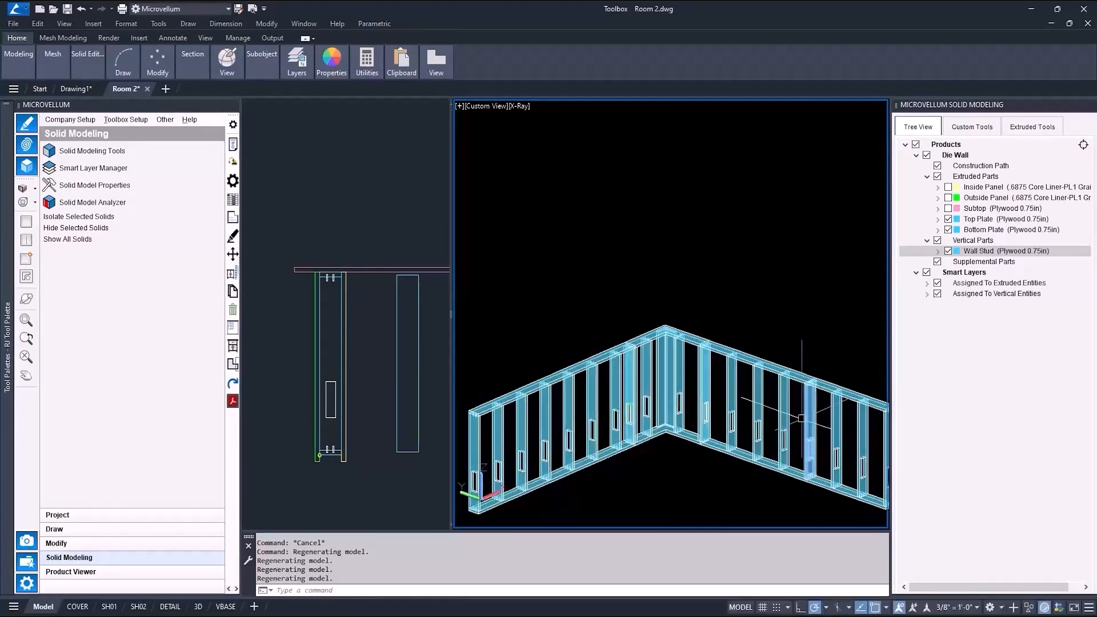